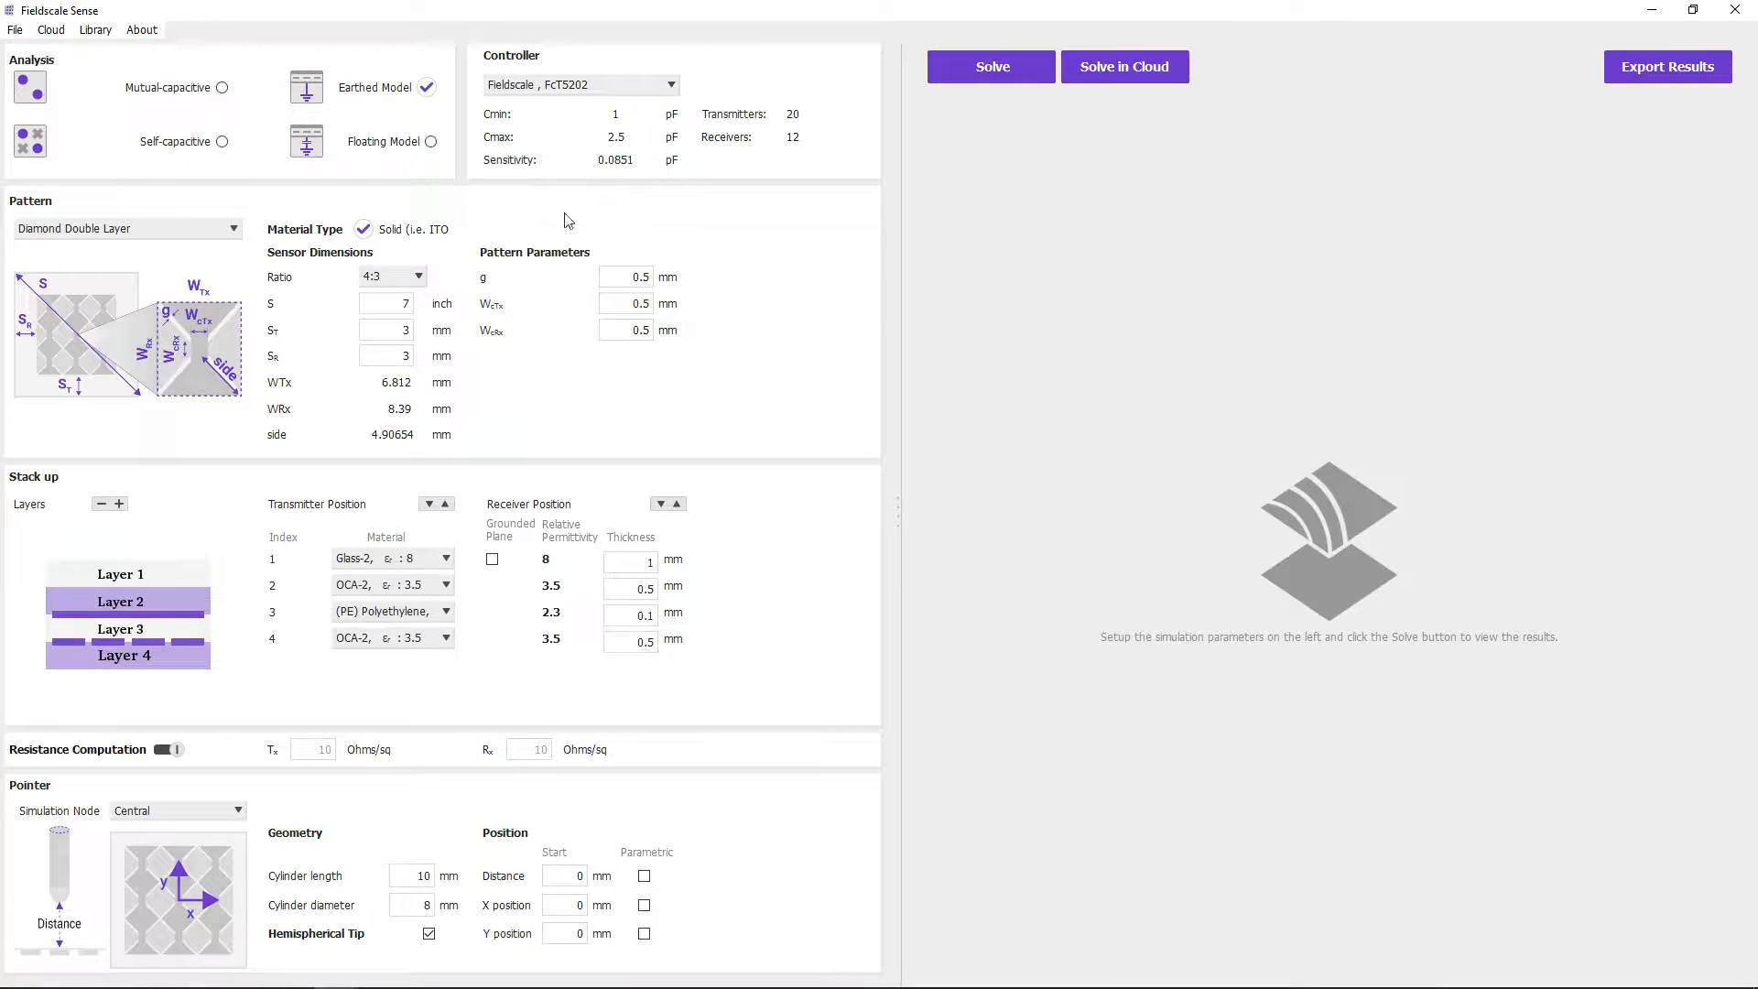
- Set the analysis type to Mutual-capacitive and look through the available controllers
{"action": "left_click", "coordinate": [430, 143]}
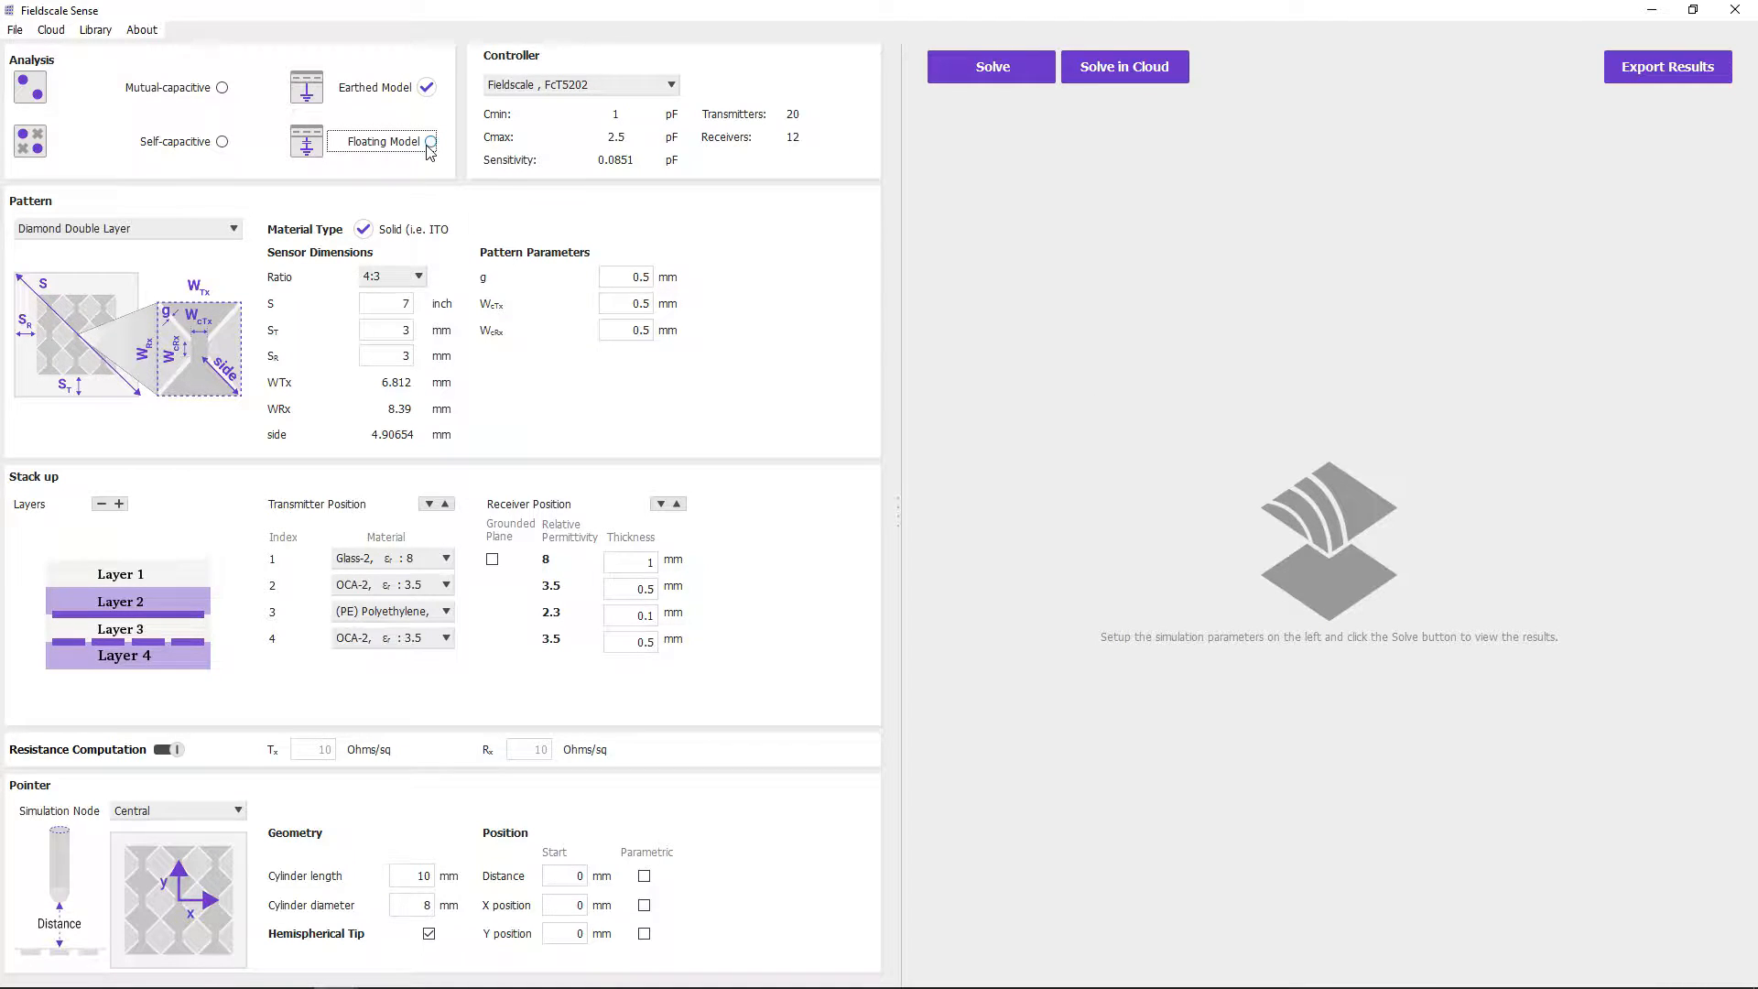
{"action": "left_click", "coordinate": [219, 89]}
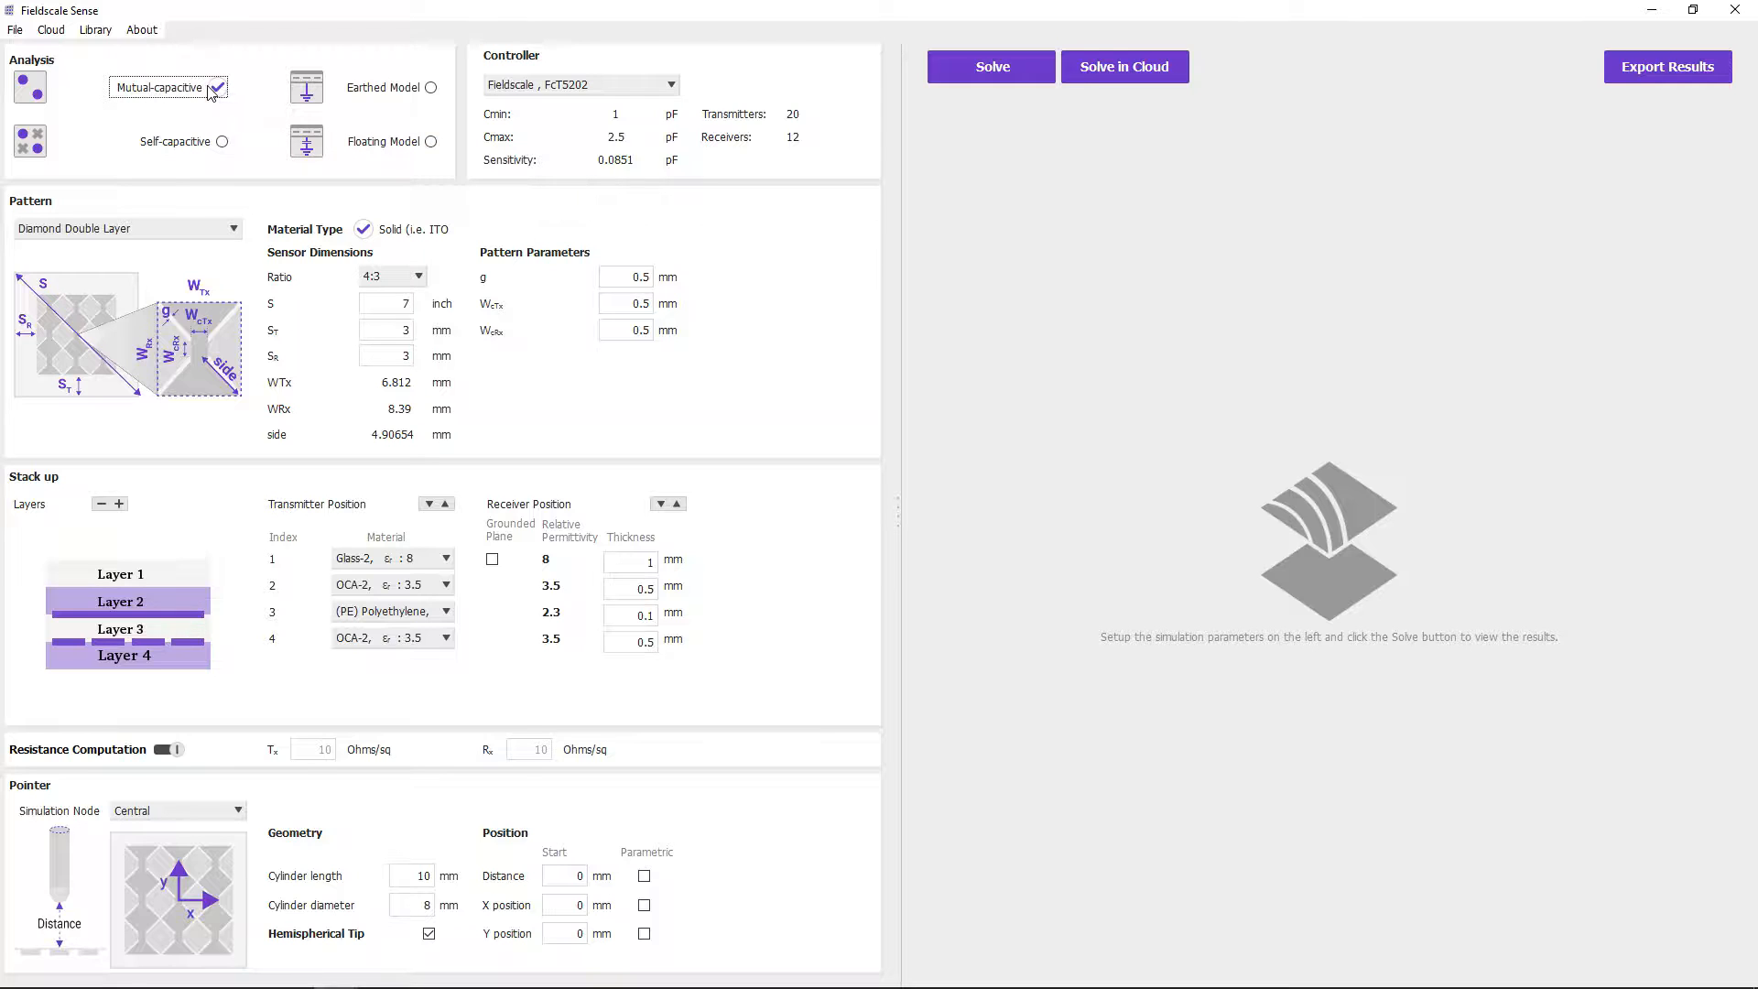
{"action": "left_click", "coordinate": [605, 88]}
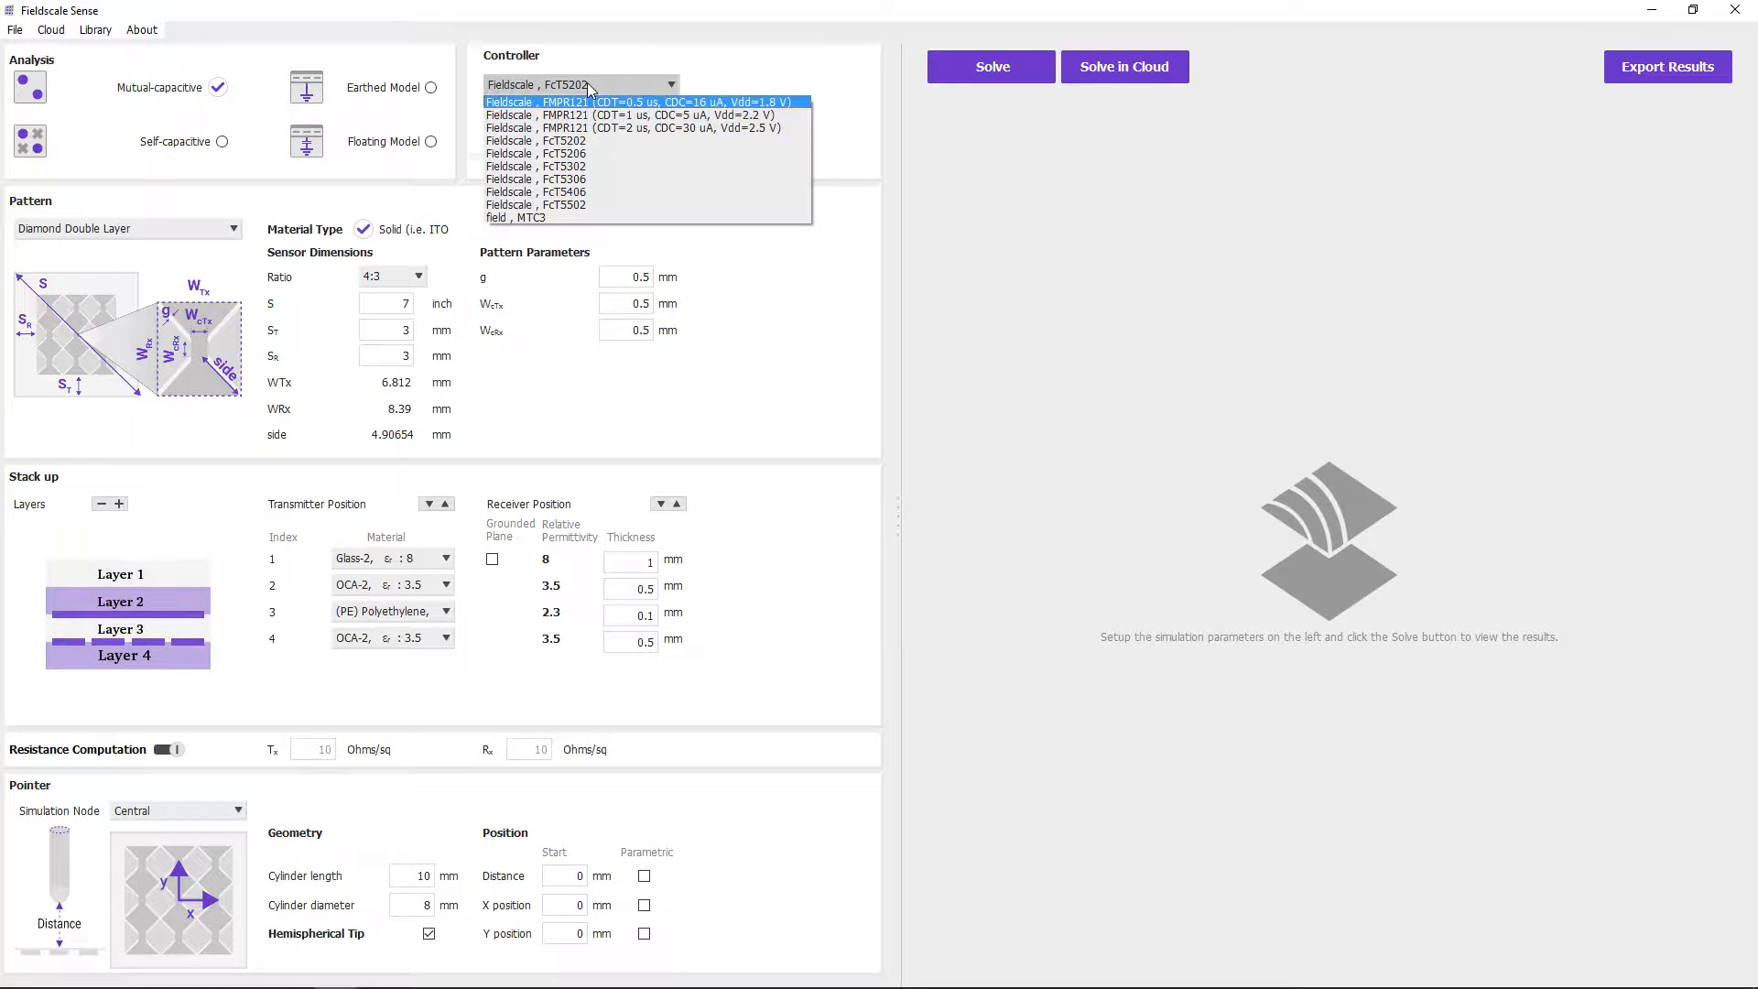
{"action": "left_click", "coordinate": [586, 84]}
- Start a new library controller with company Fieldscale, product Fct, Cmin 0.1 pF and Cmax 2.5 pF
{"action": "left_click", "coordinate": [94, 30]}
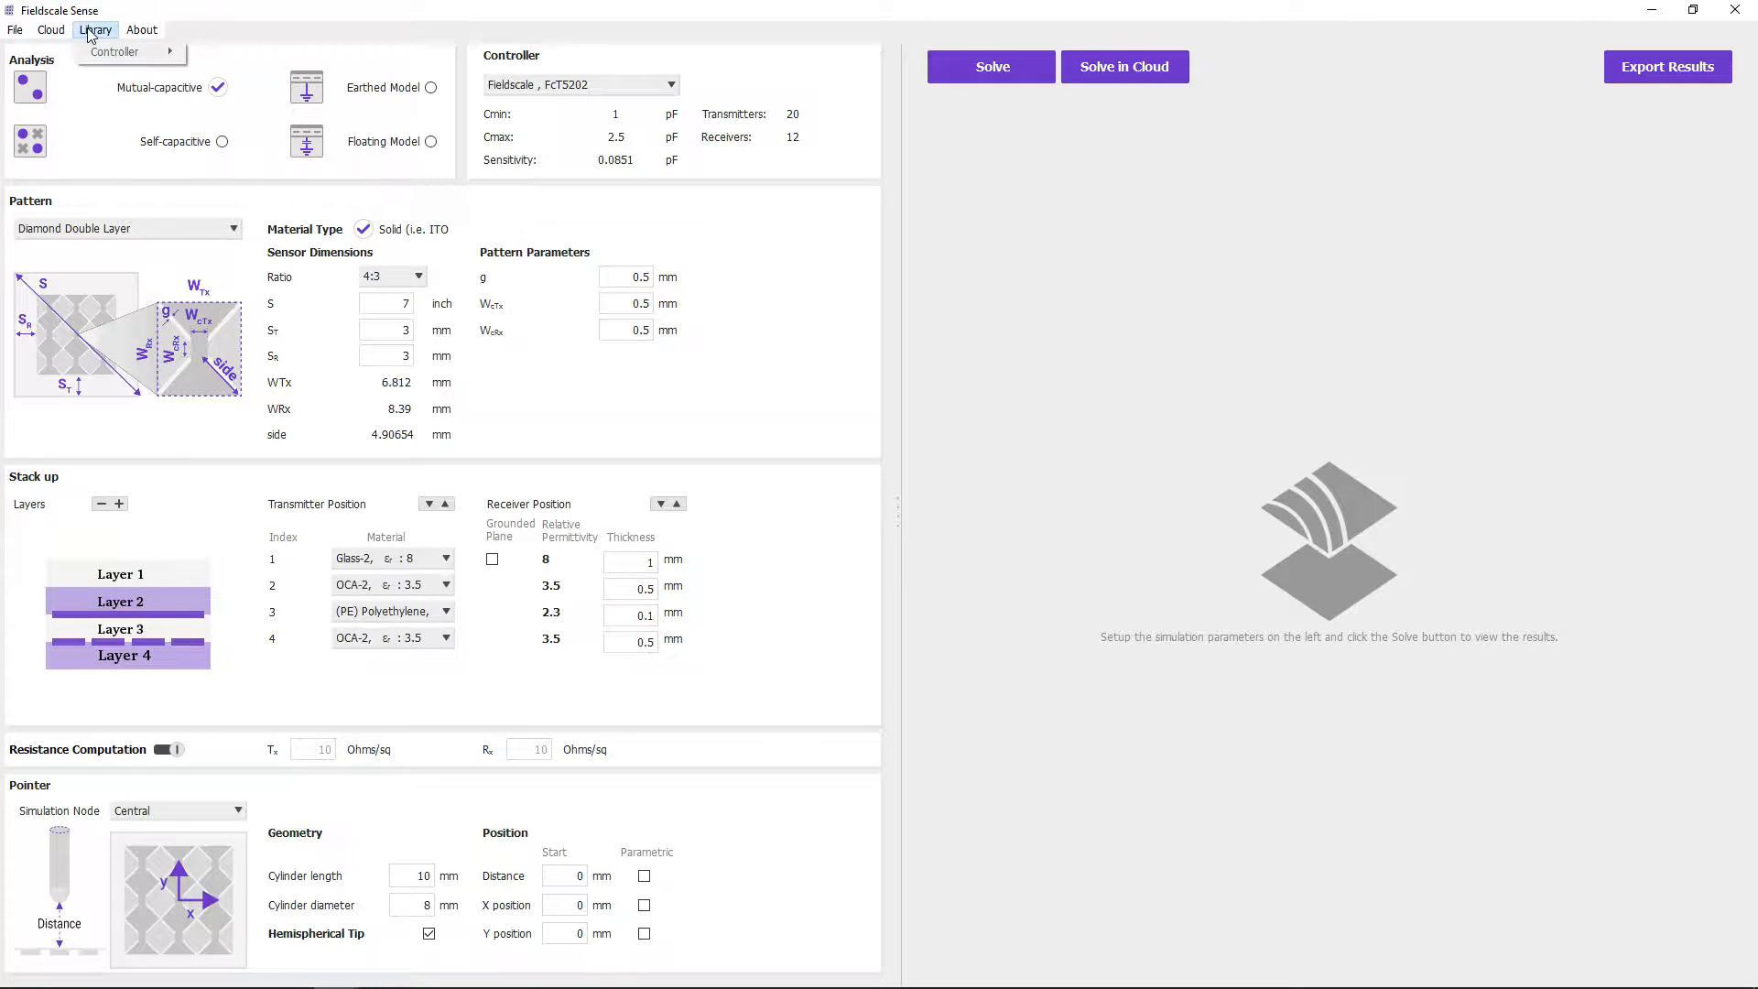
{"action": "mouse_move", "coordinate": [119, 53]}
{"action": "left_click", "coordinate": [244, 62]}
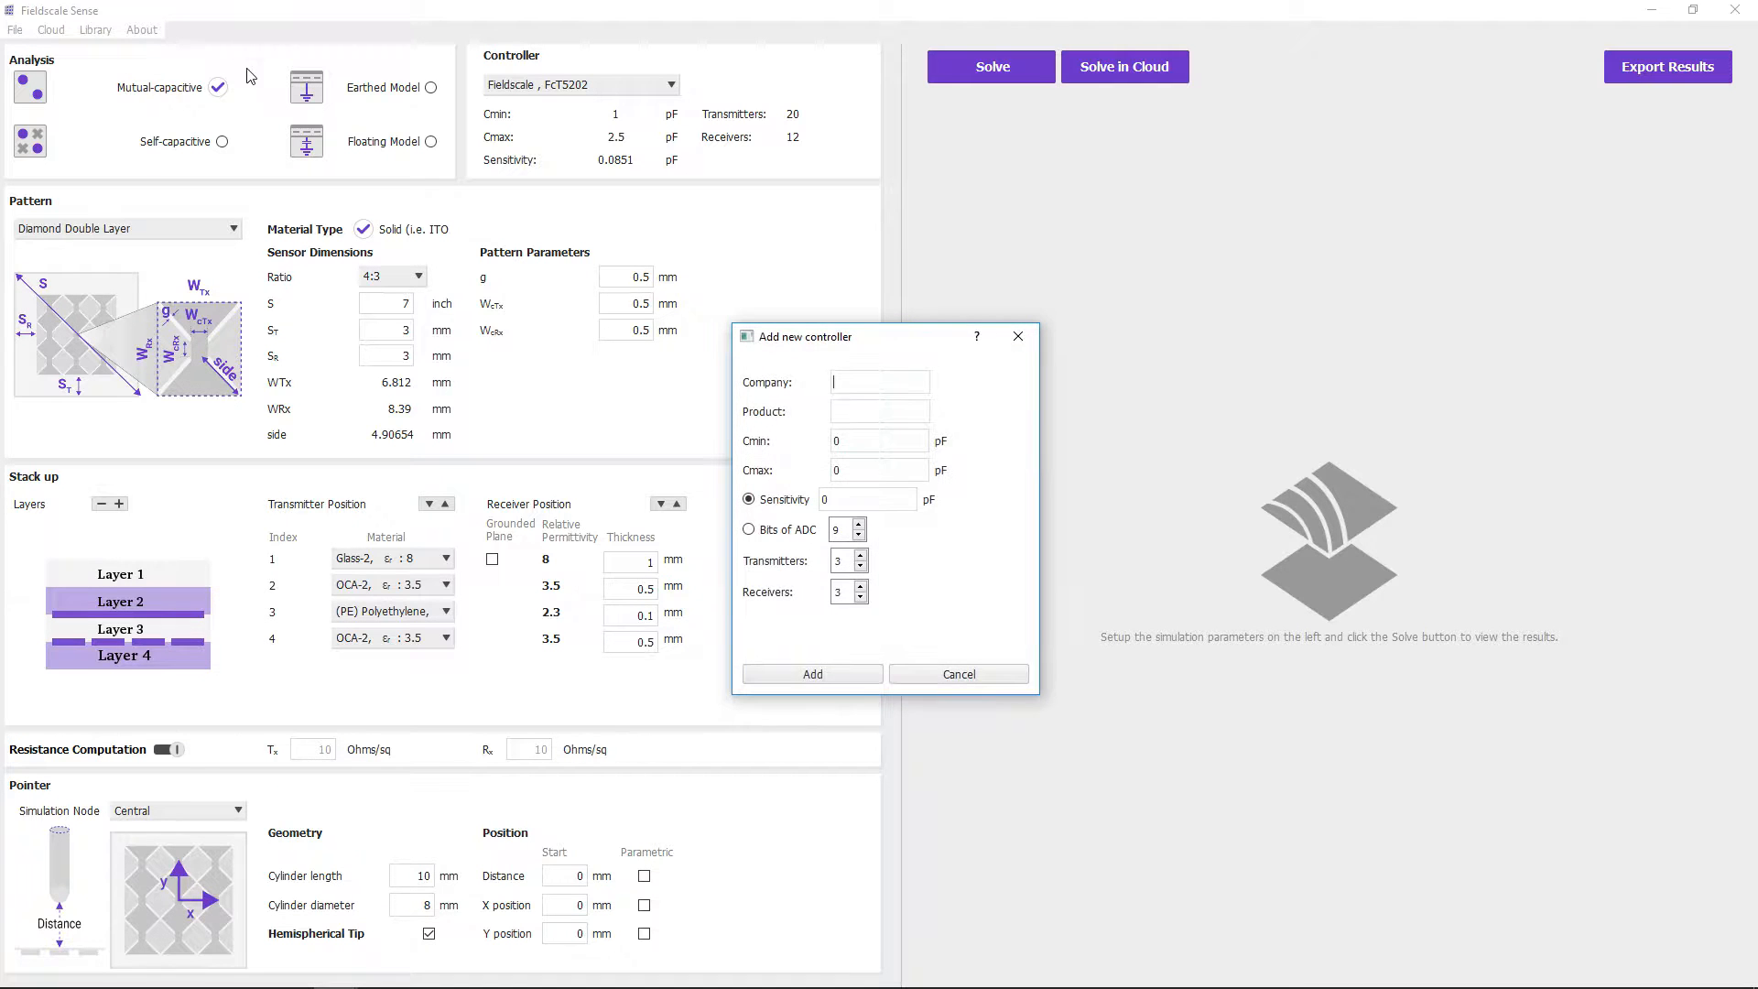
{"action": "type", "text": "FieldscalFct"}
{"action": "key", "text": "Tab"}
{"action": "type", "text": "0.1"}
{"action": "key", "text": "Tab"}
{"action": "type", "text": "2.5"}
- Give the new controller a sensitivity of 0.087 pF, 20 transmitters and 12 receivers, and add it
{"action": "key", "text": "Tab"}
{"action": "key", "text": "Tab"}
{"action": "type", "text": "0.087"}
{"action": "key", "text": "Tab"}
{"action": "type", "text": "20"}
{"action": "key", "text": "Tab"}
{"action": "type", "text": "12"}
{"action": "left_click", "coordinate": [794, 678]}
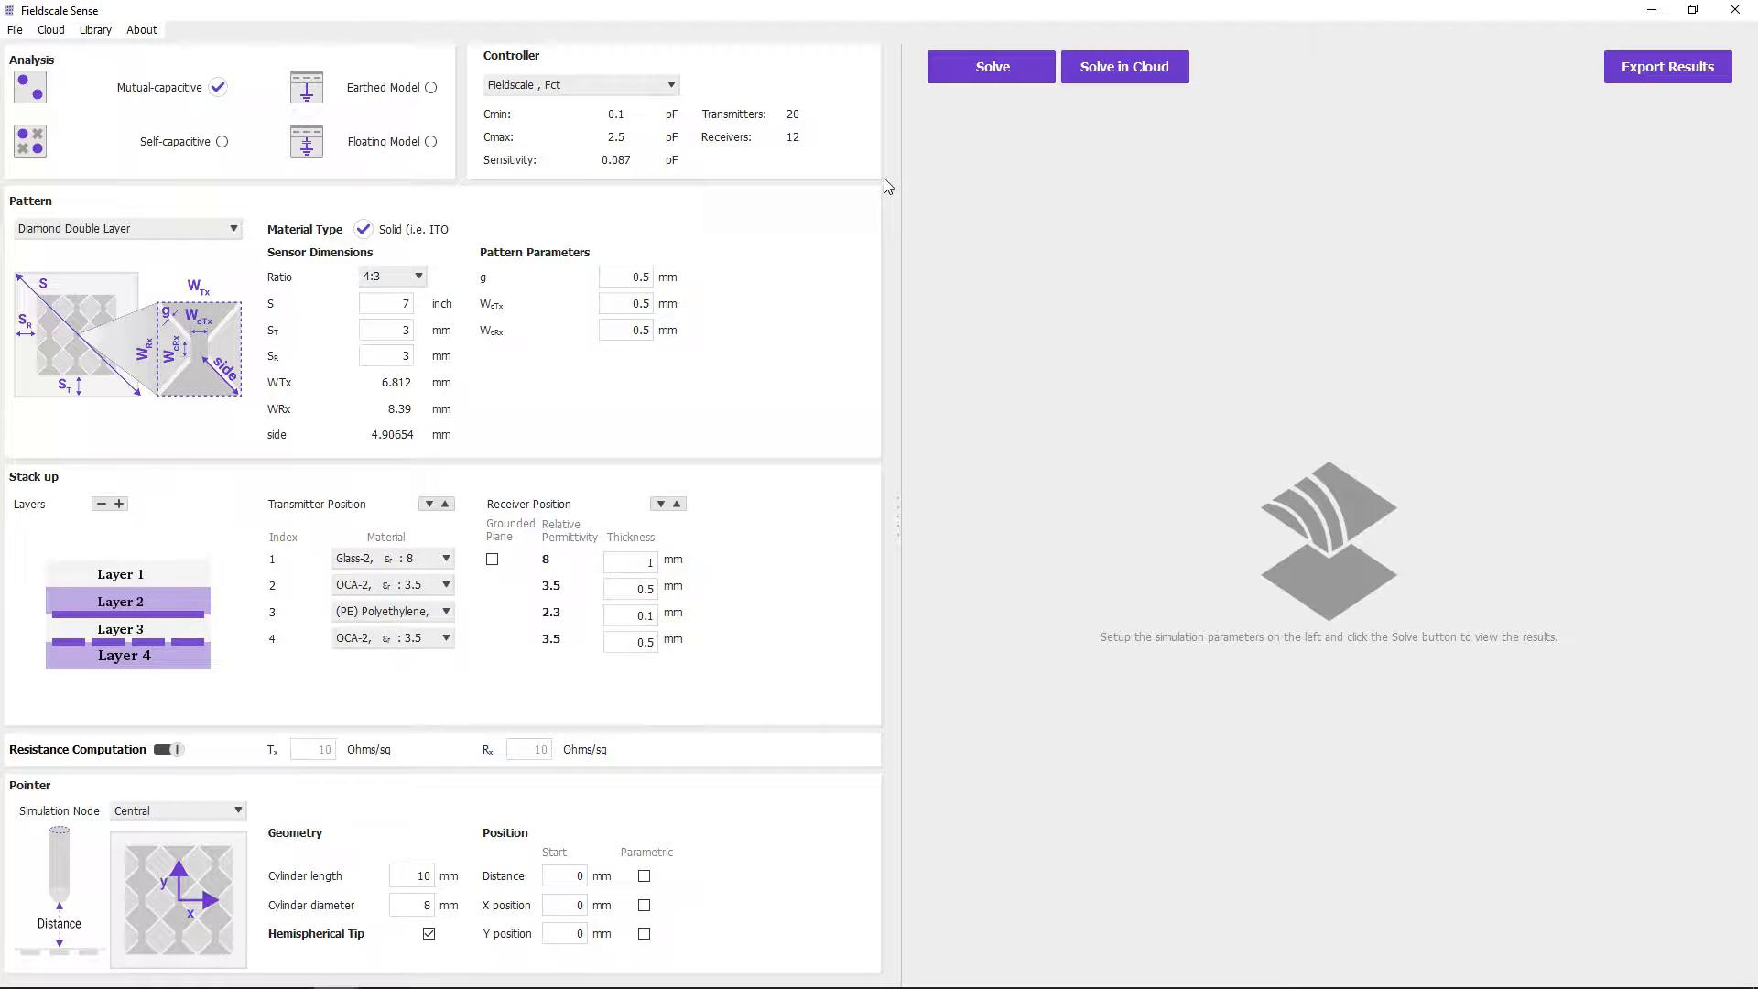
- Switch the sensor pattern to Diamond Single Layer and back to Diamond Double Layer
{"action": "left_click", "coordinate": [234, 230]}
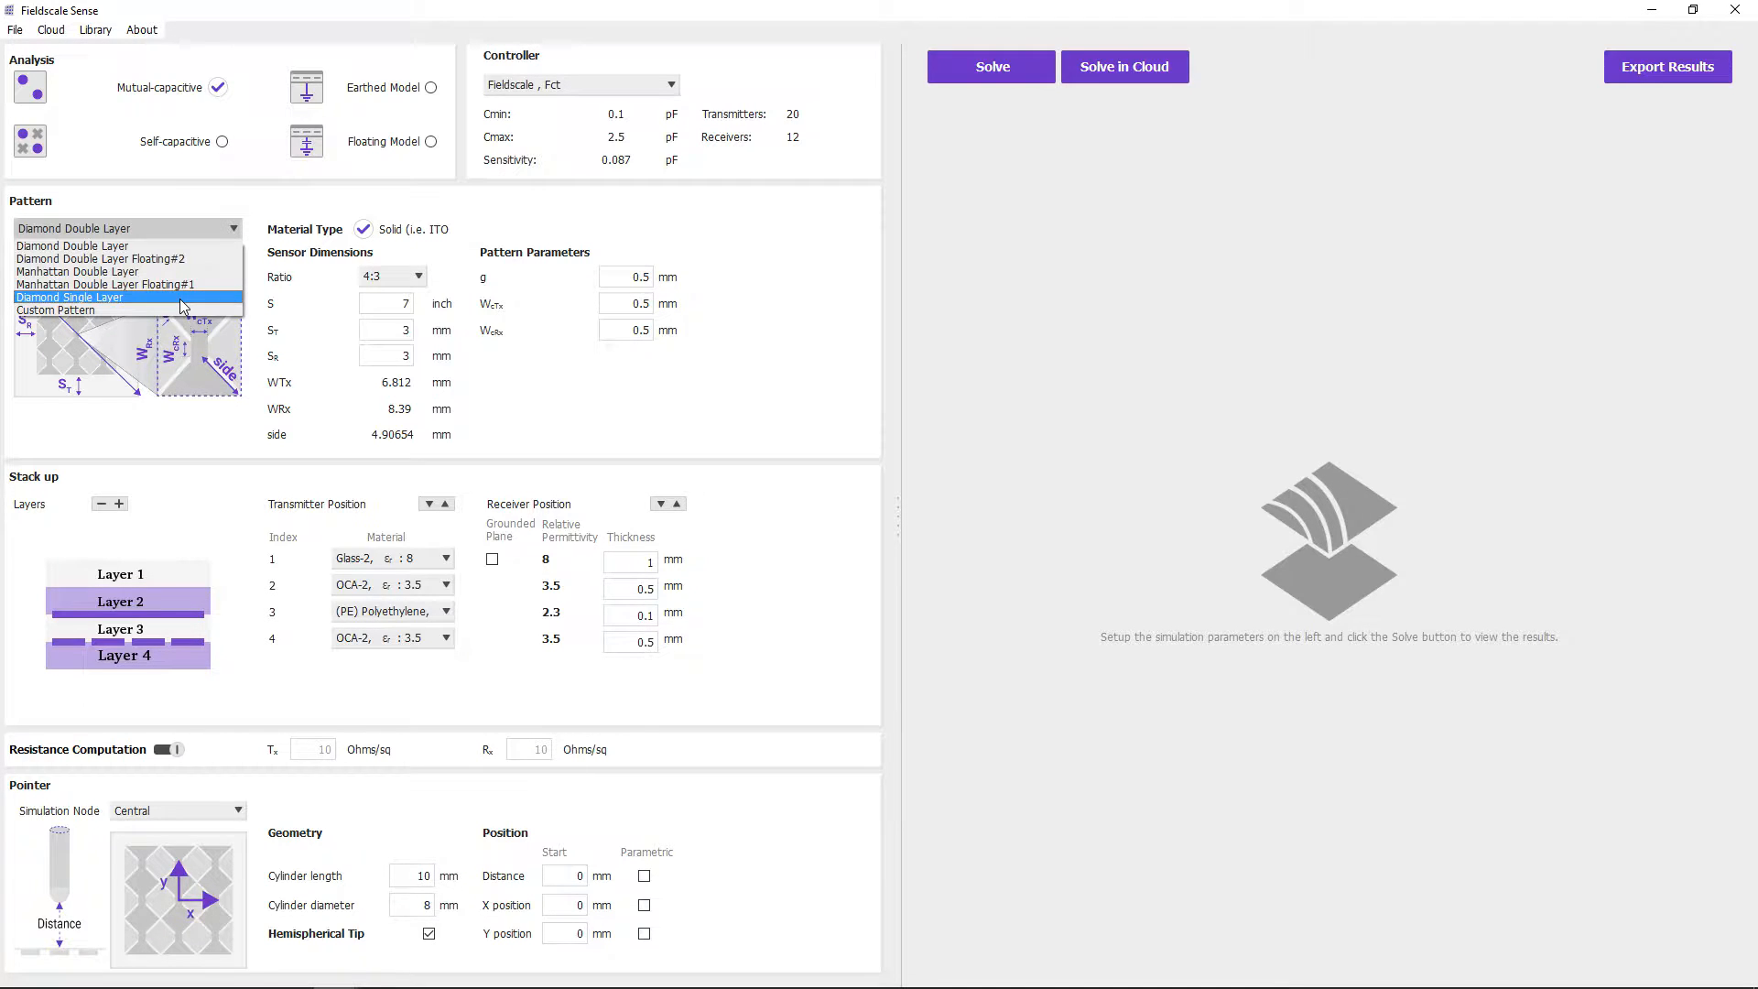
{"action": "left_click", "coordinate": [182, 299]}
{"action": "left_click", "coordinate": [235, 229]}
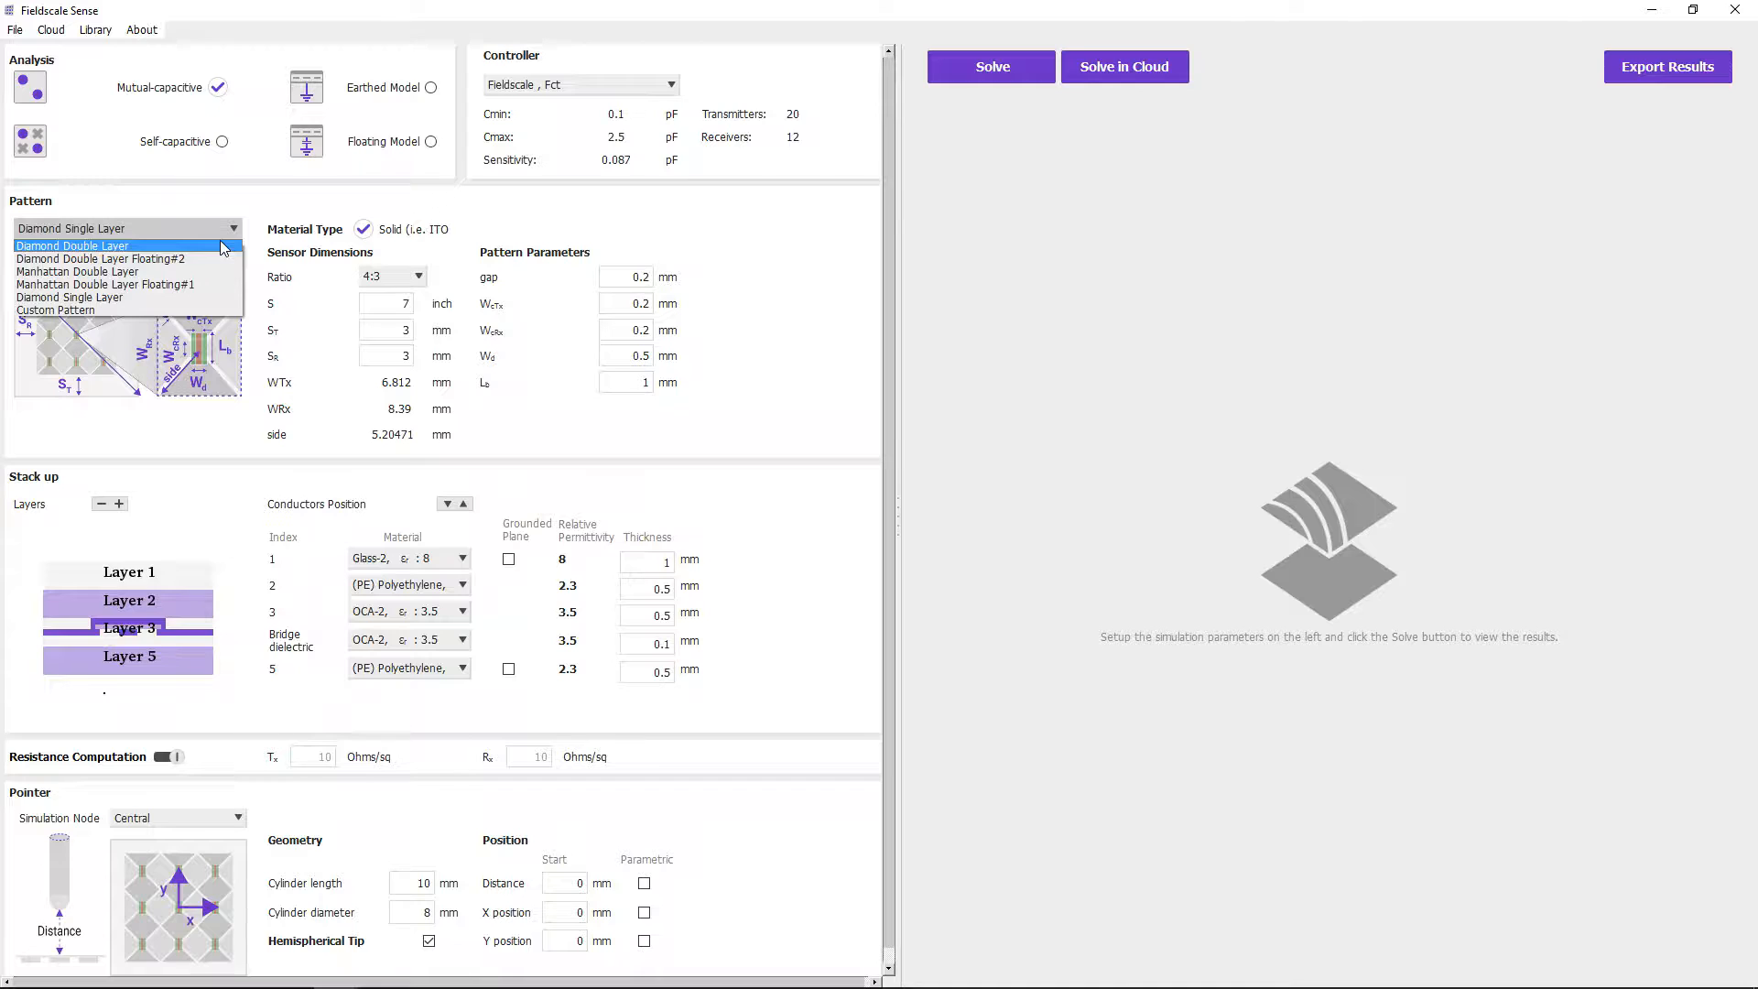
{"action": "left_click", "coordinate": [221, 244]}
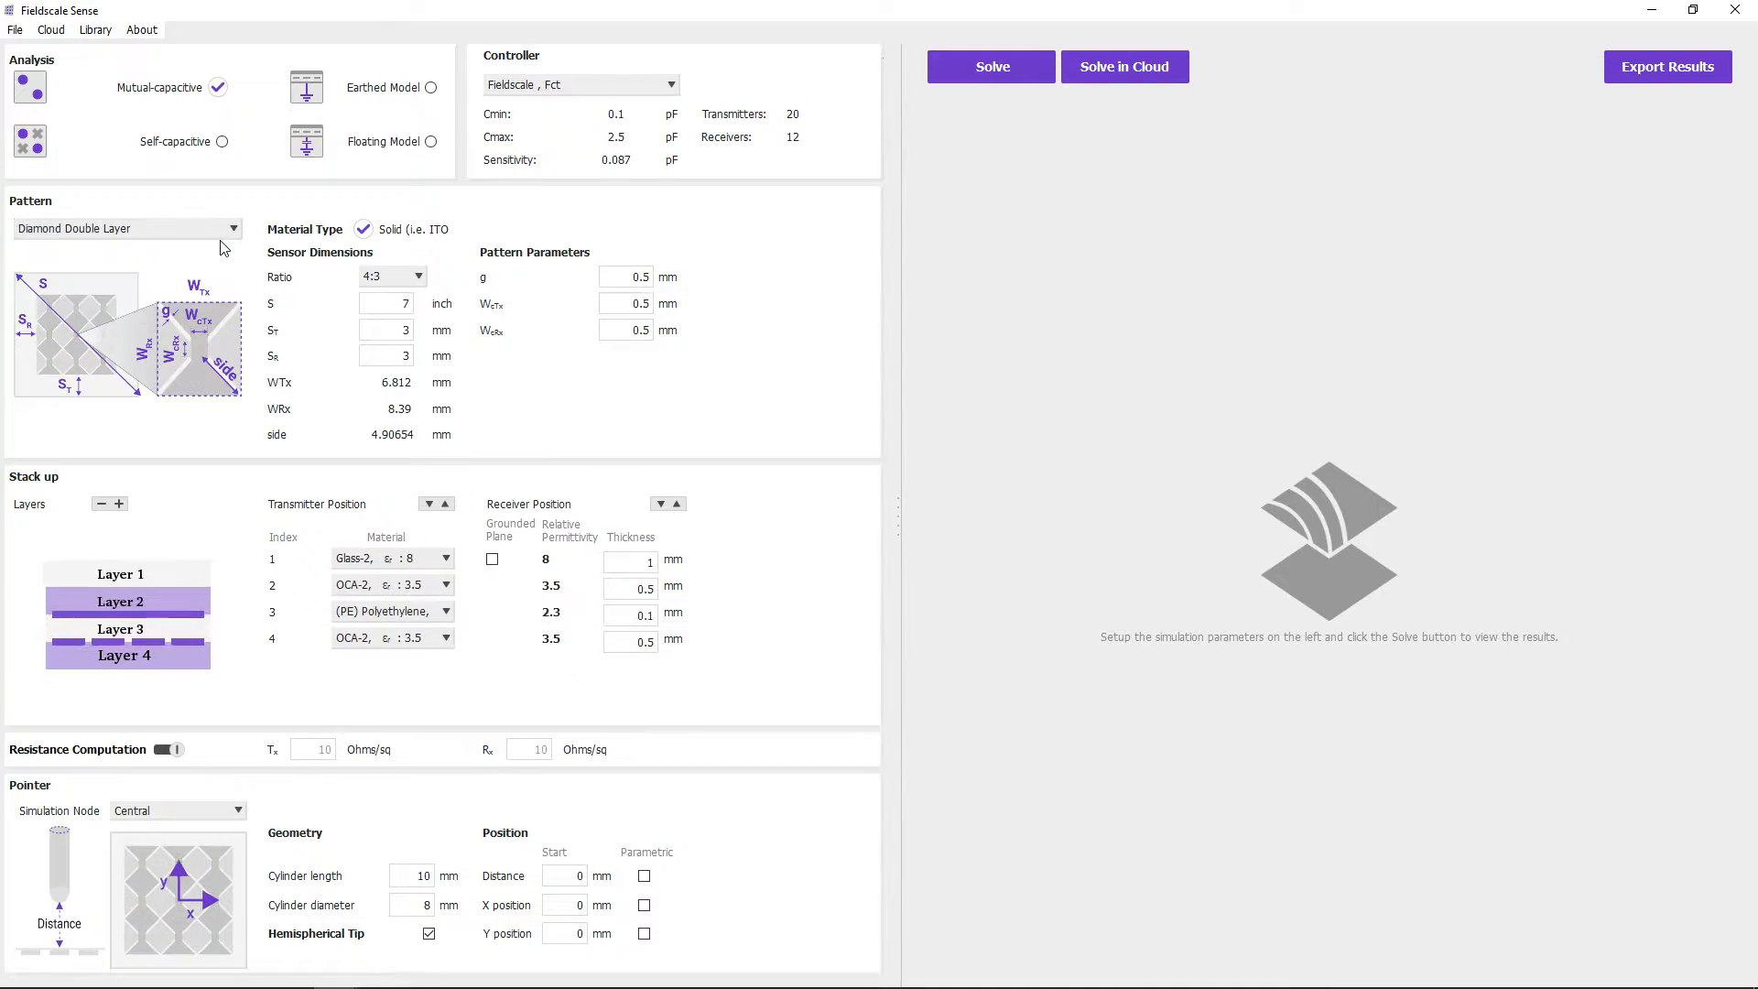
- Set the sensor ratio to 16:9, the diagonal S to 6 inch and the pattern gap g to 0.3 mm
{"action": "left_click", "coordinate": [417, 279]}
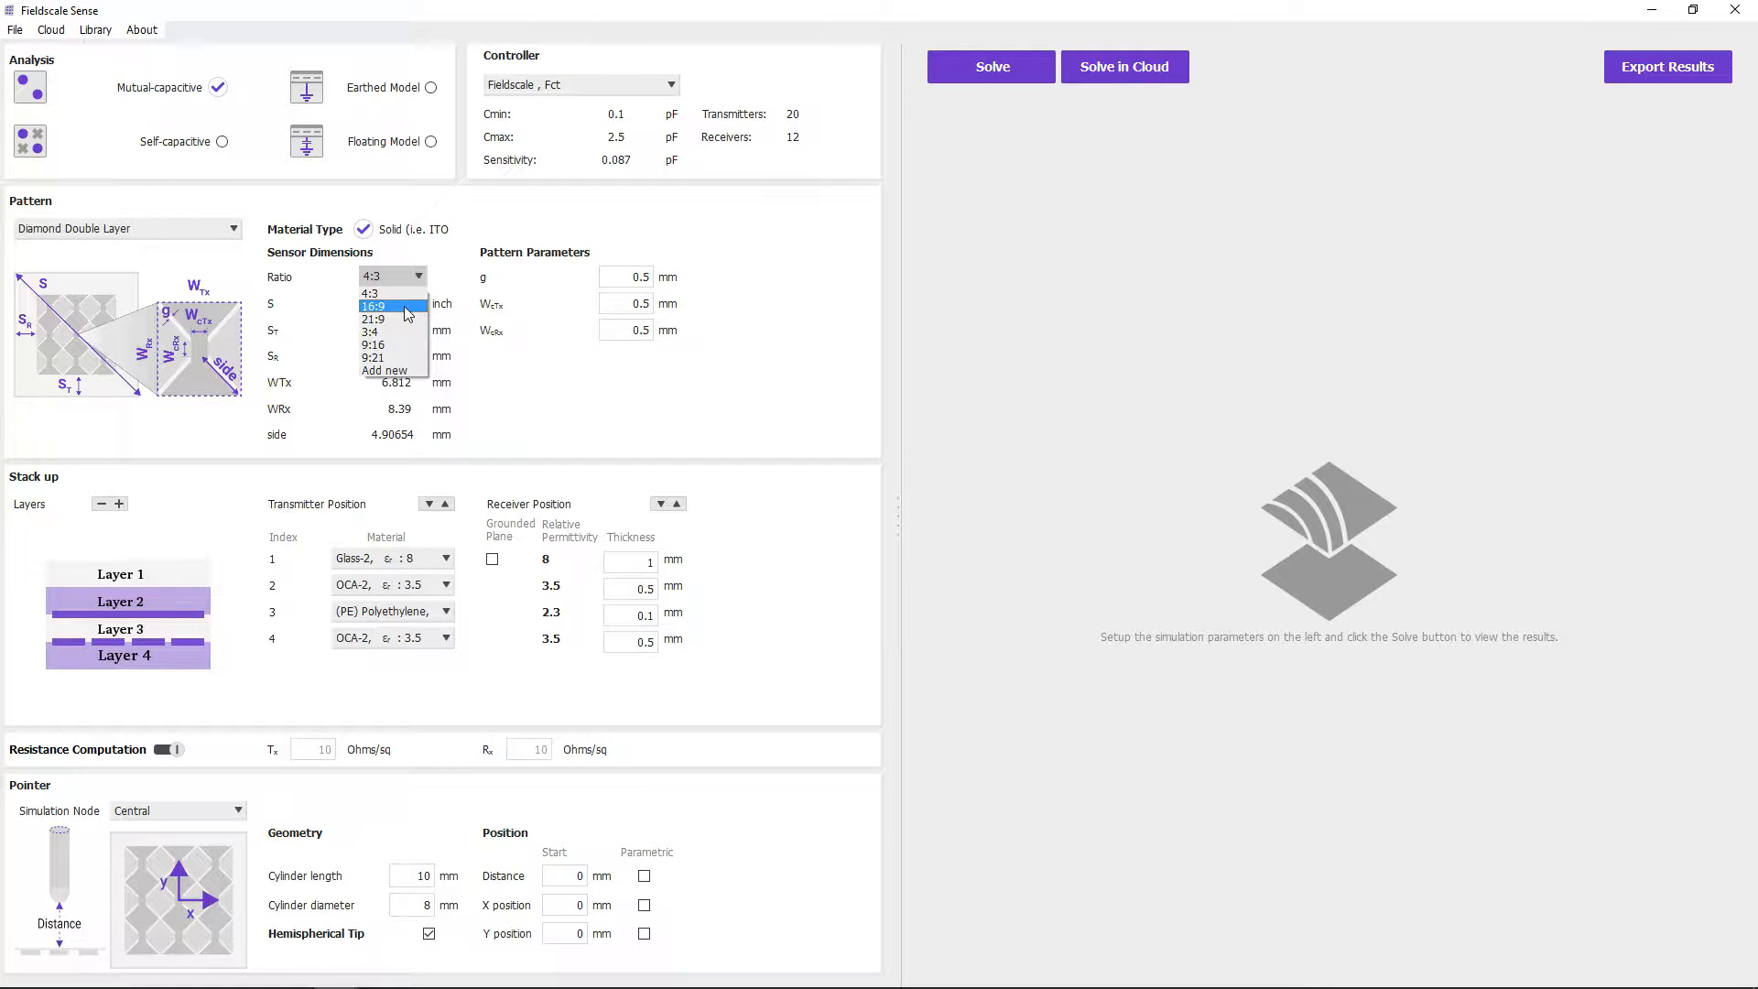
{"action": "left_click", "coordinate": [405, 307]}
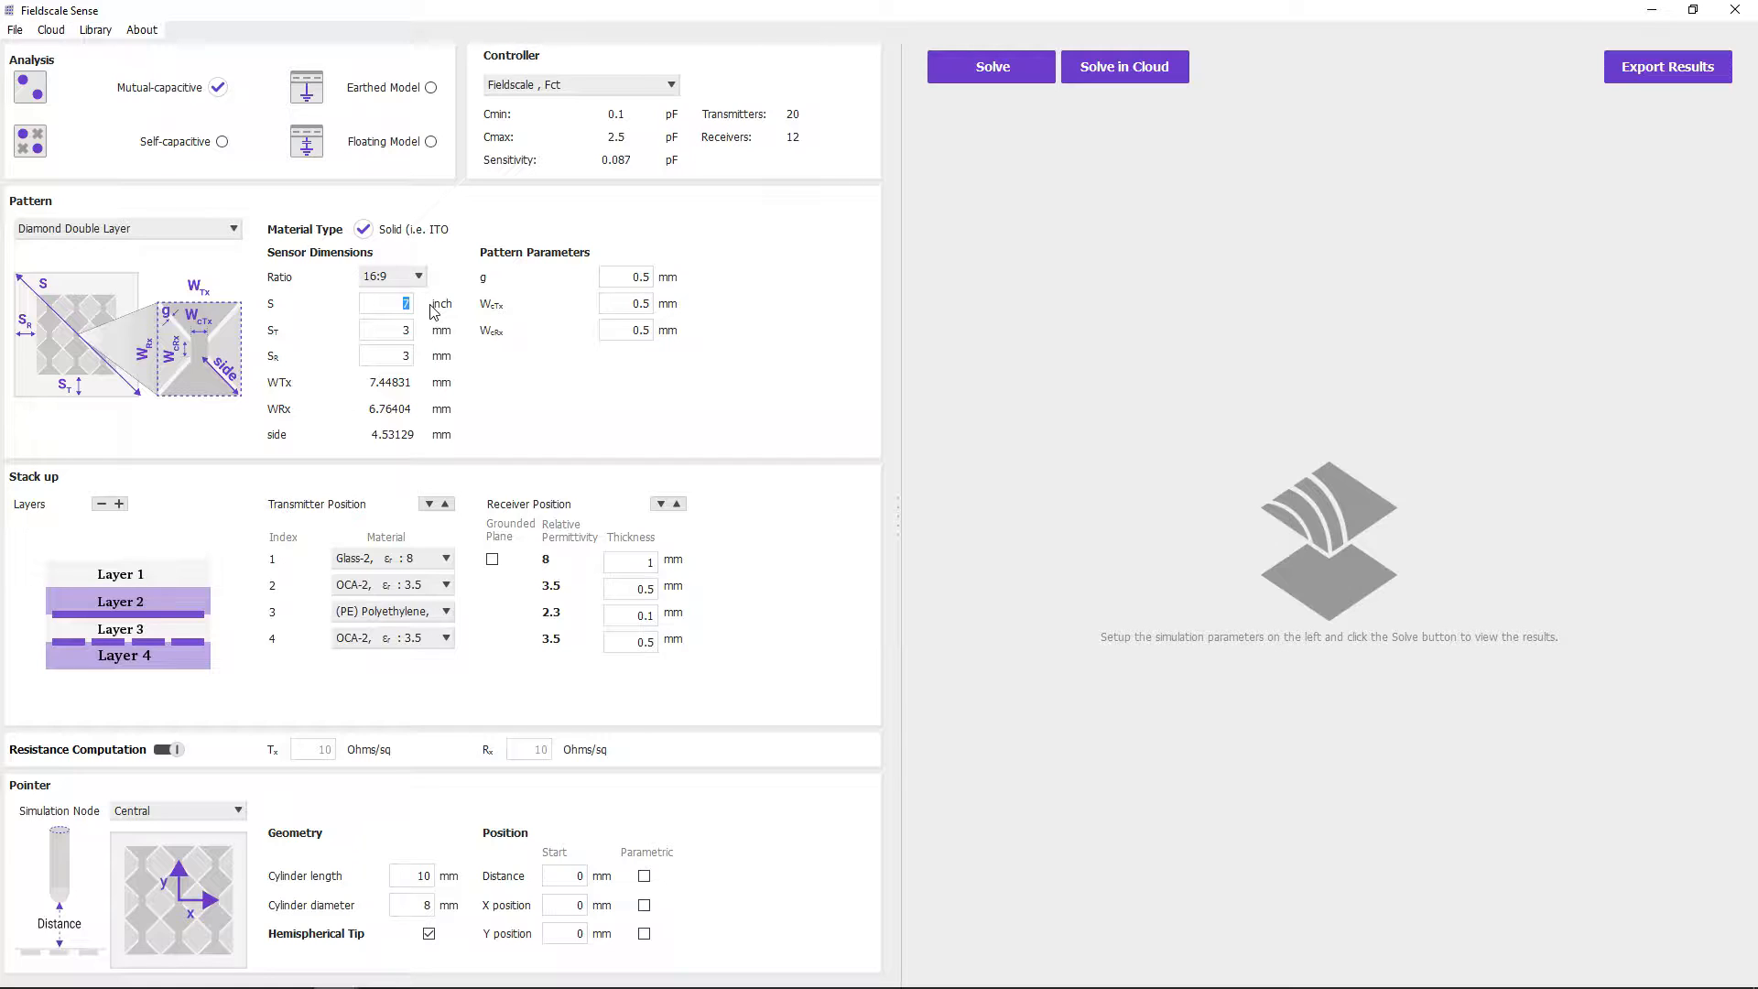
{"action": "double_click", "coordinate": [629, 278]}
{"action": "type", "text": "0.3"}
{"action": "key", "text": "Return"}
- Switch the sensor pattern to Custom Pattern to view its options, and return to Diamond Double Layer
{"action": "left_click", "coordinate": [230, 234]}
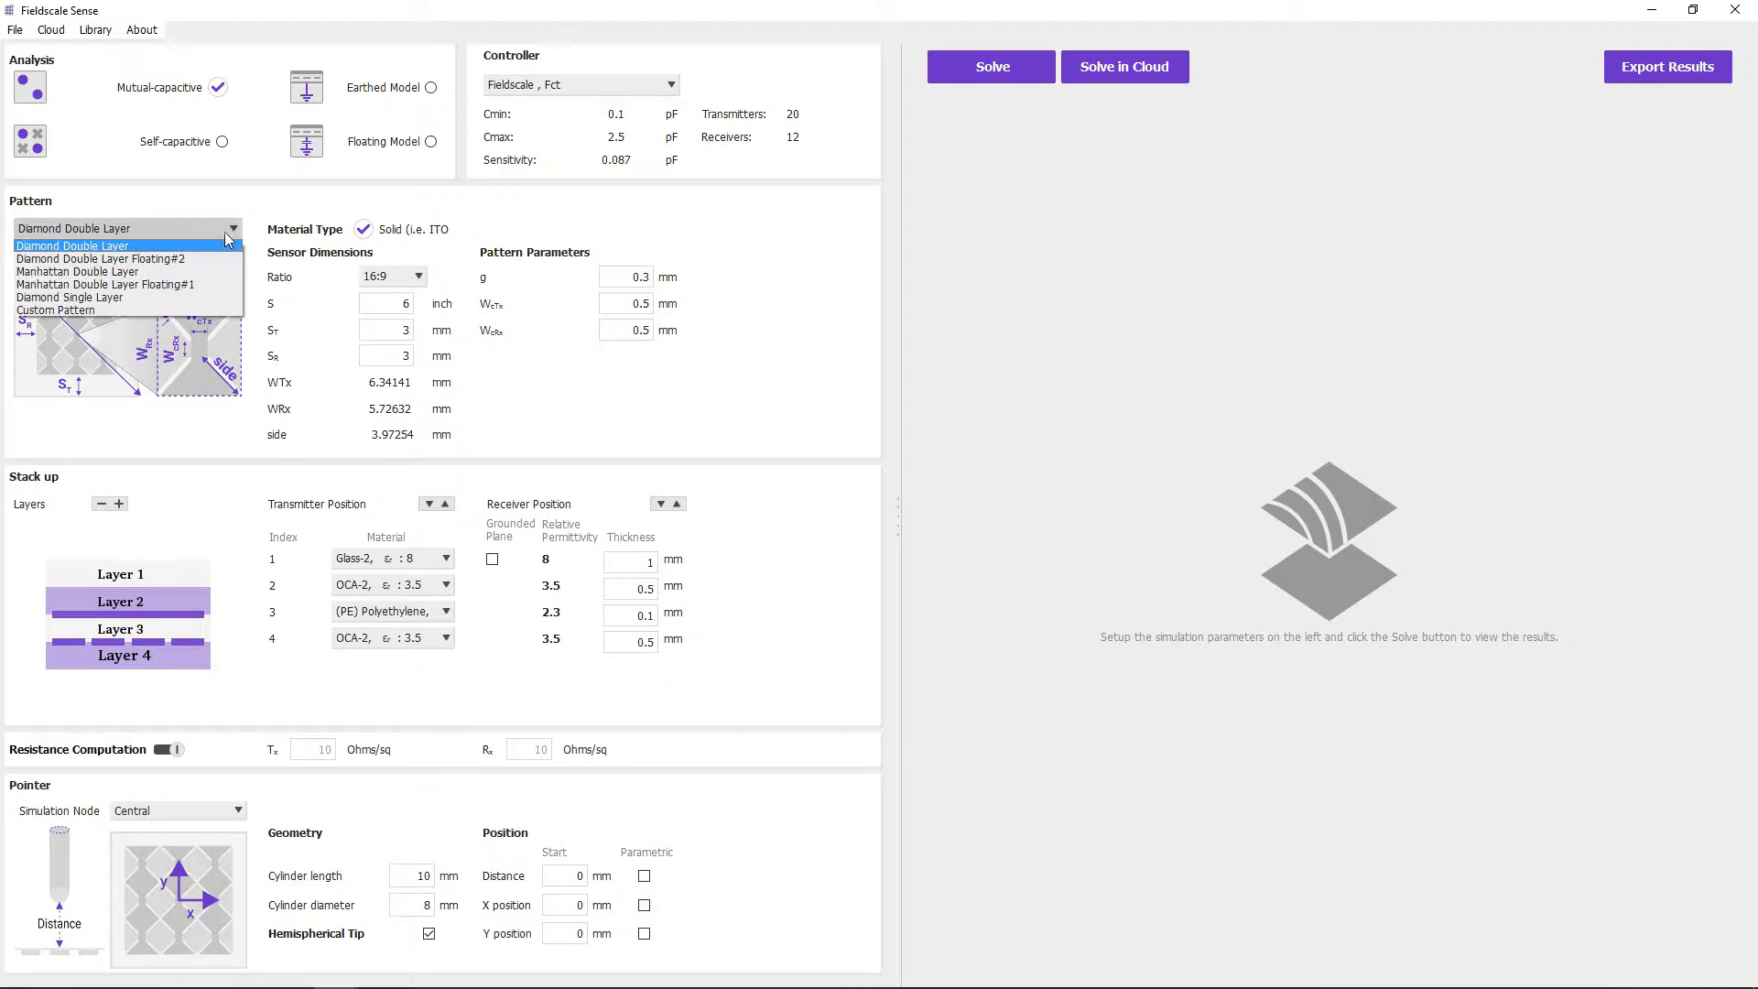
{"action": "left_click", "coordinate": [178, 310]}
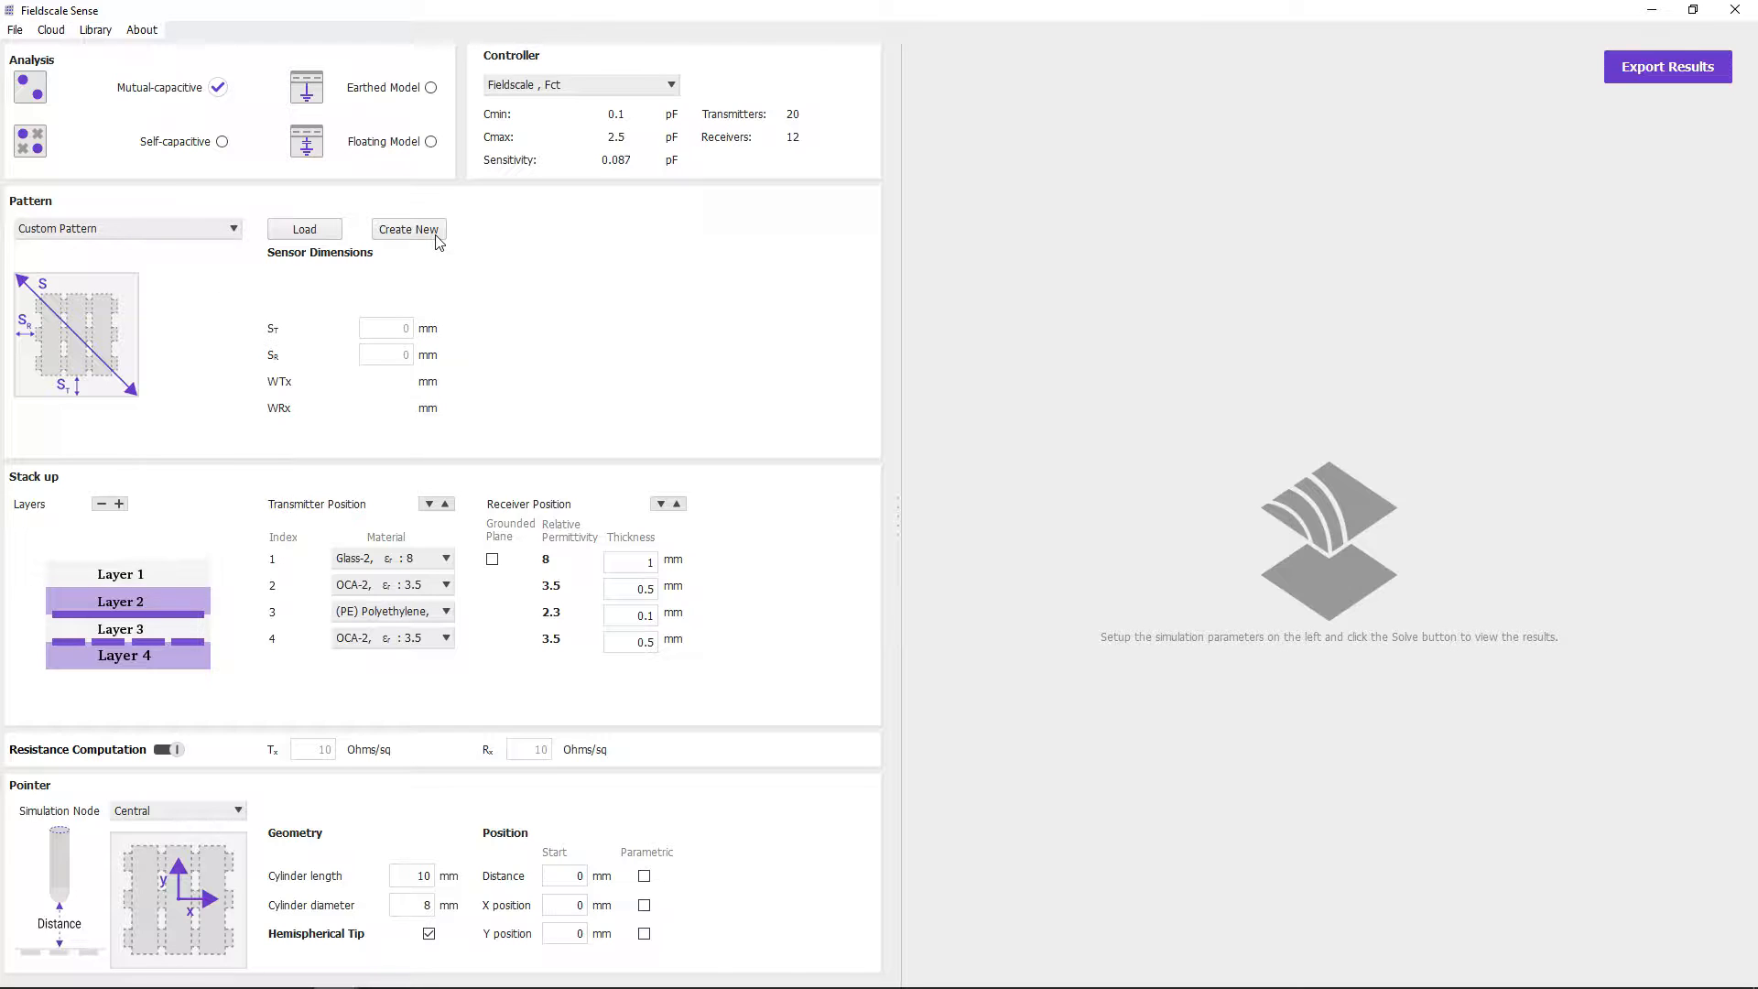
{"action": "left_click", "coordinate": [221, 232]}
{"action": "left_click", "coordinate": [213, 245]}
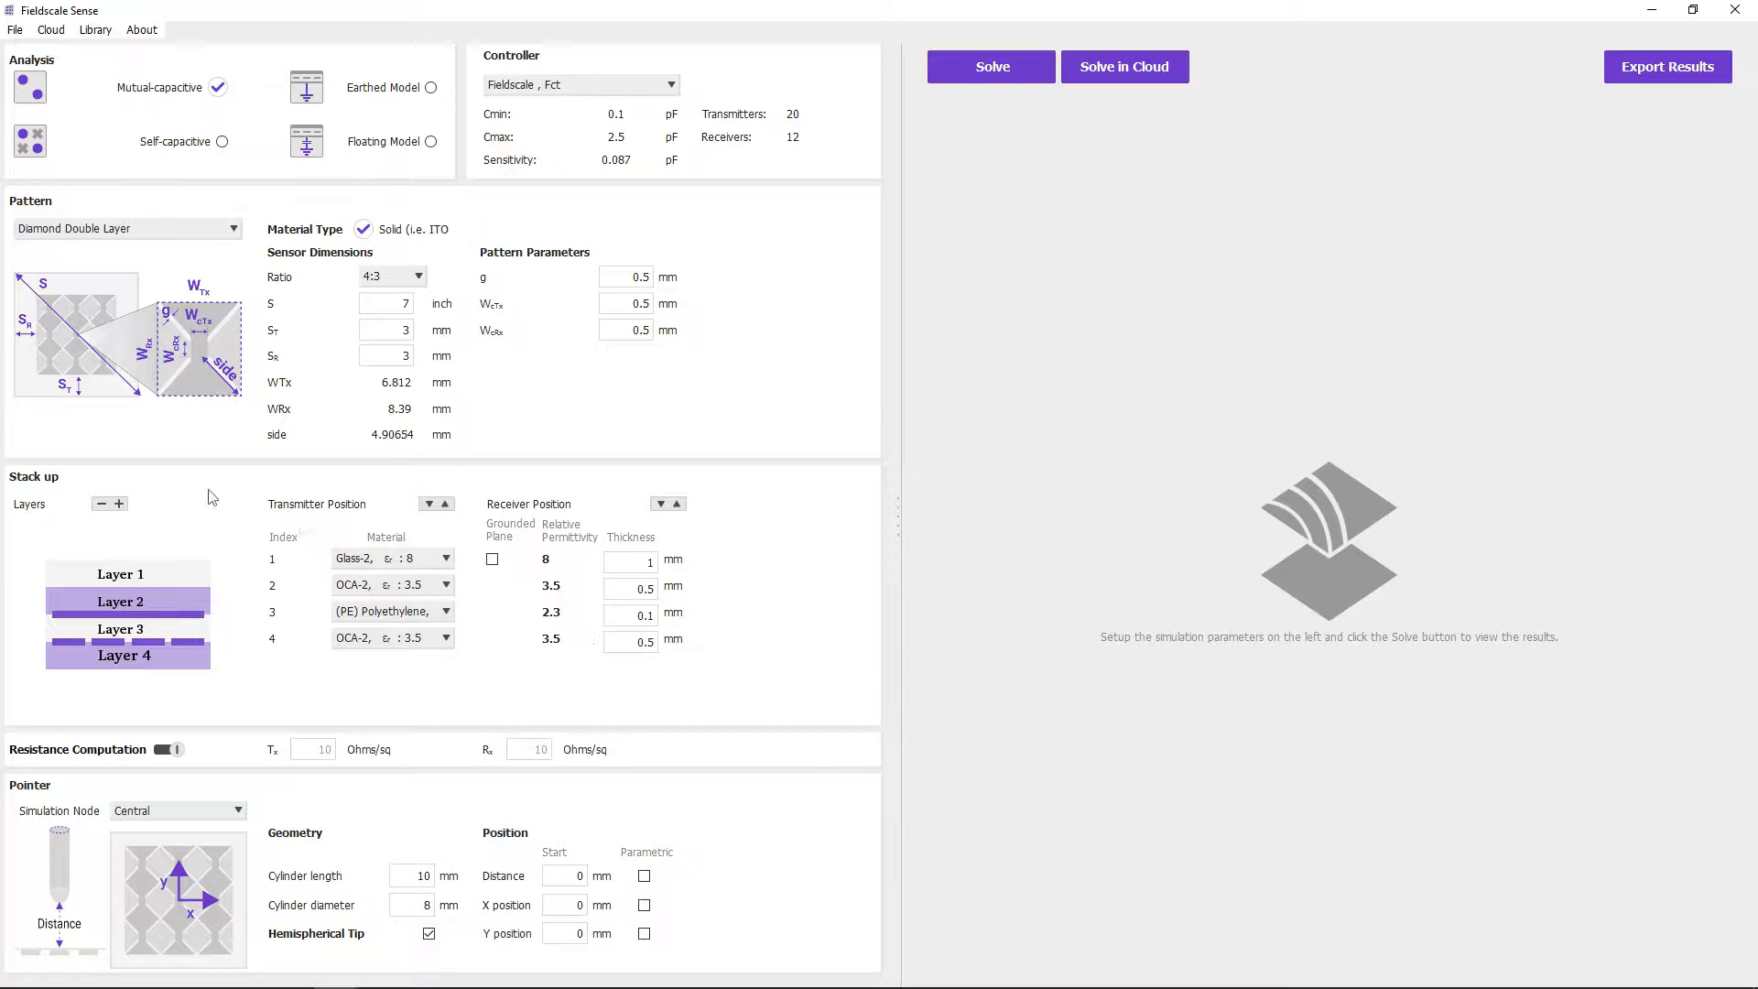
- Add two layers to the stack up and remove them again
{"action": "left_click", "coordinate": [120, 505]}
{"action": "left_click", "coordinate": [120, 505]}
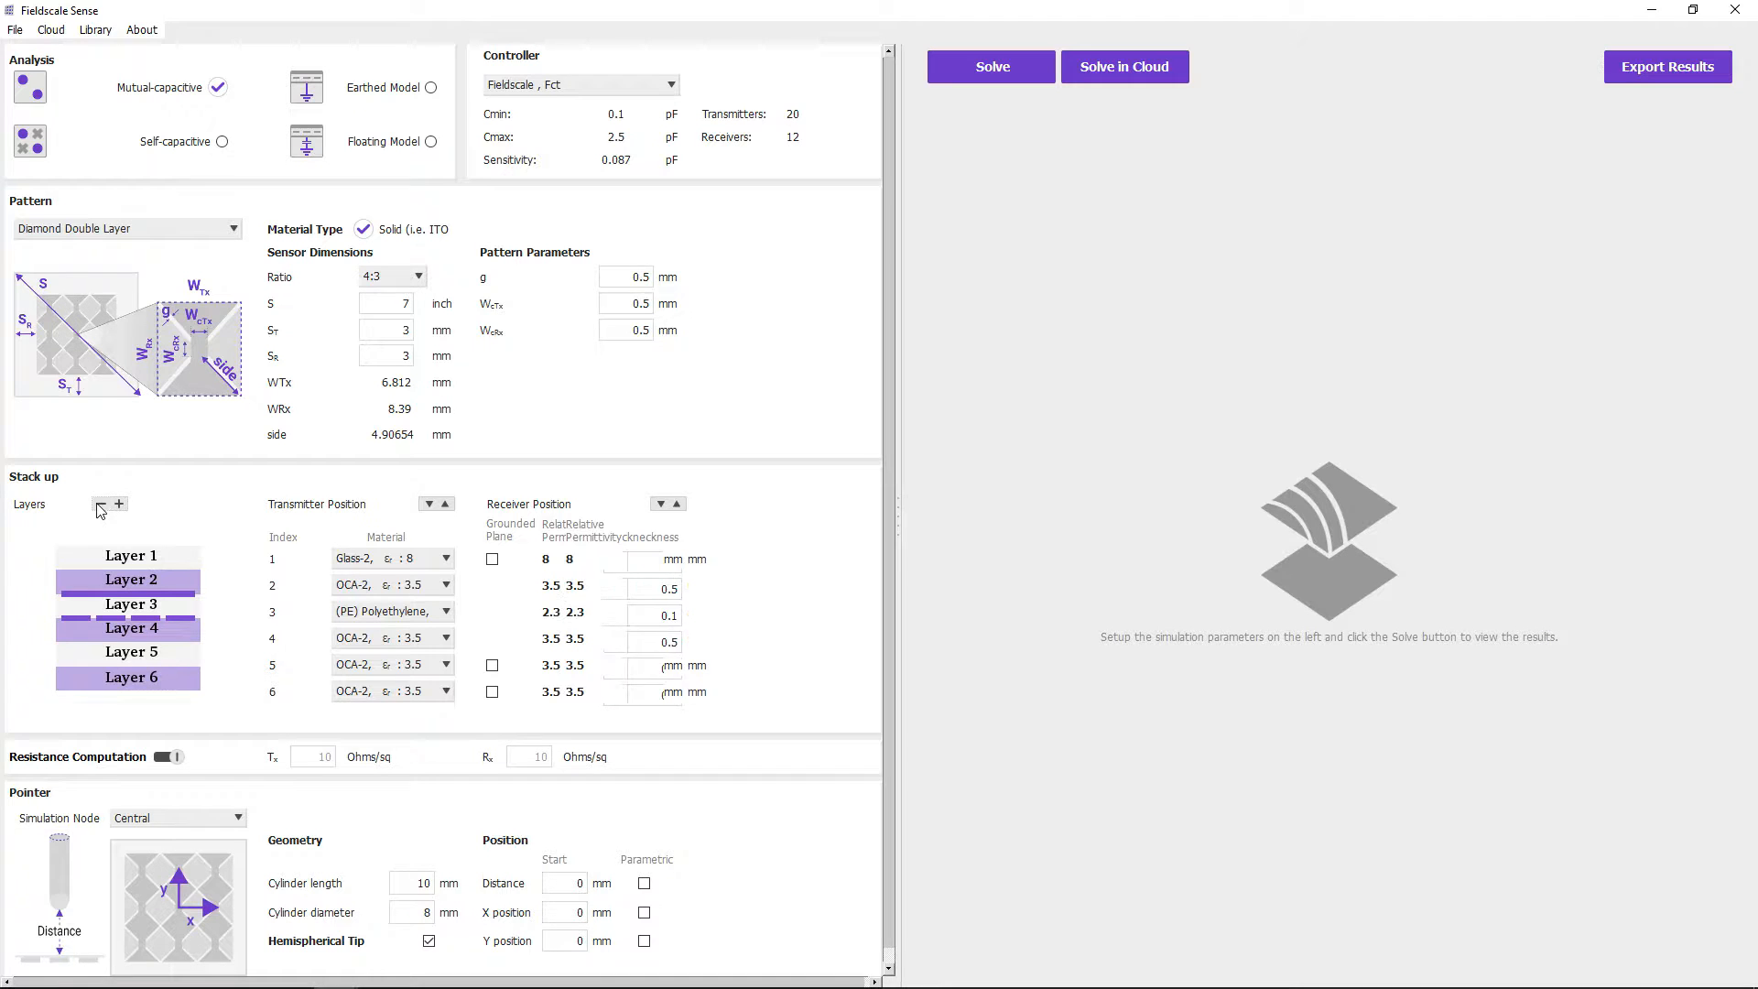
{"action": "left_click", "coordinate": [100, 504]}
{"action": "left_click", "coordinate": [100, 505]}
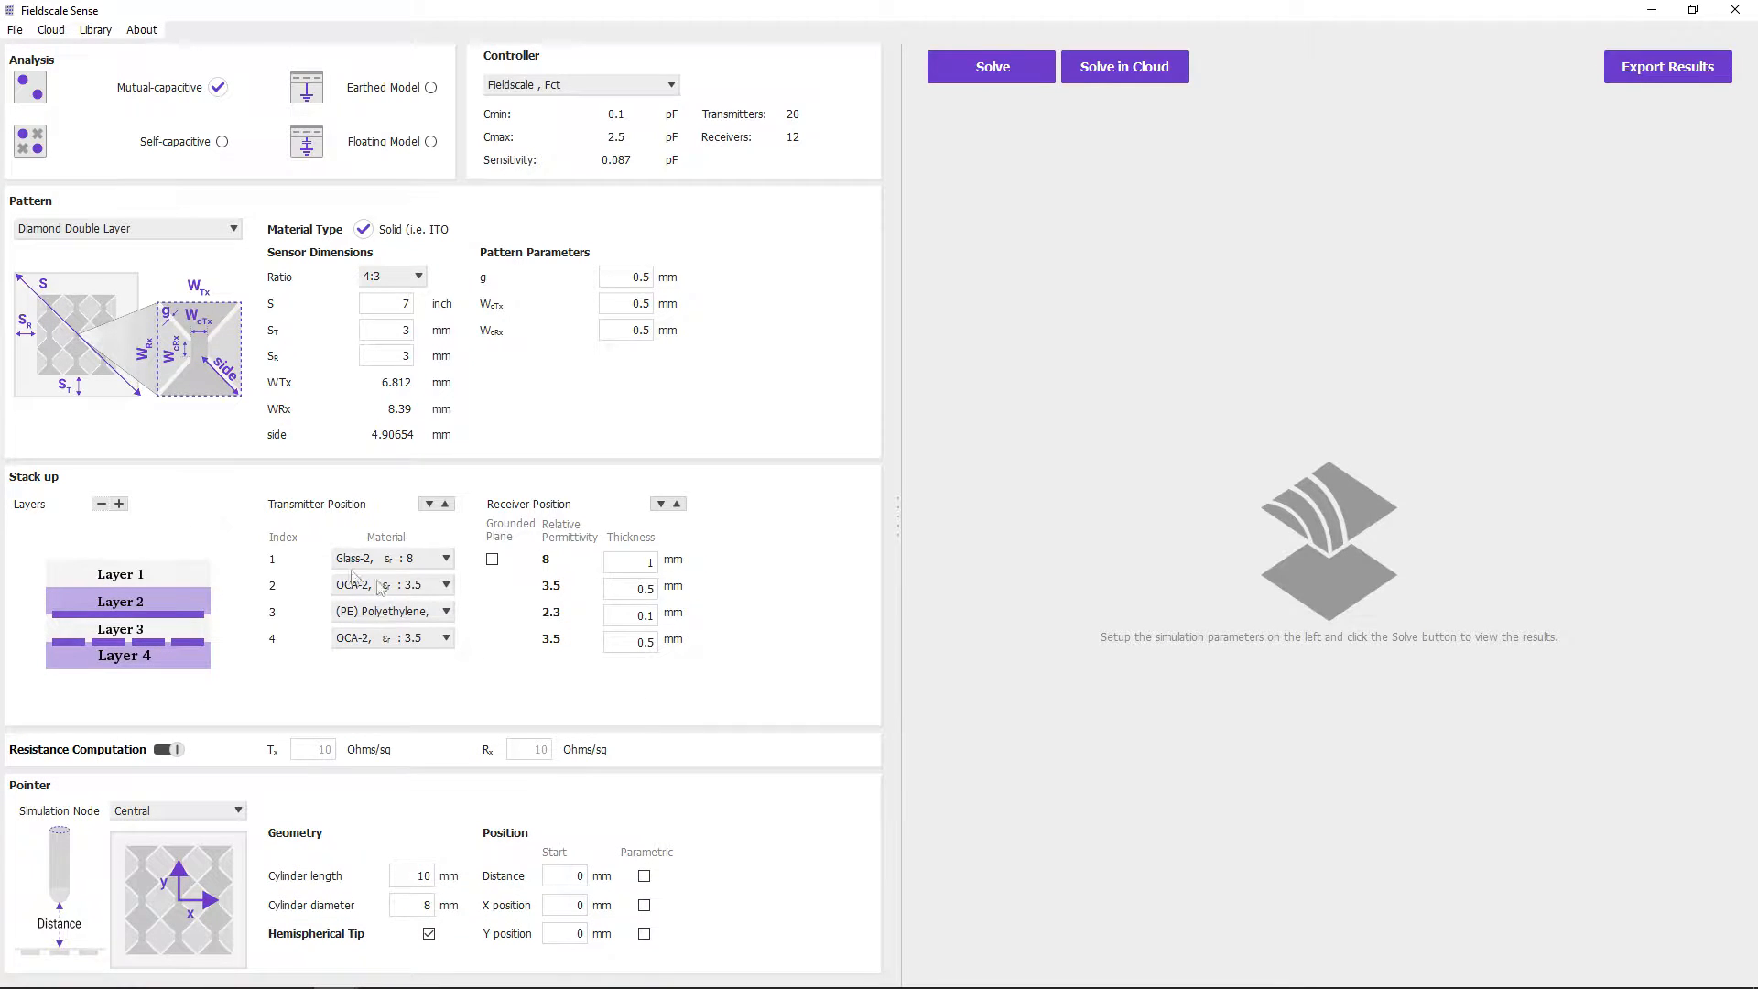
- Assign OCA-1 to stack-up layer 2, OCA-2 to layer 3 and OCA-1 to layer 4
{"action": "left_click", "coordinate": [438, 592]}
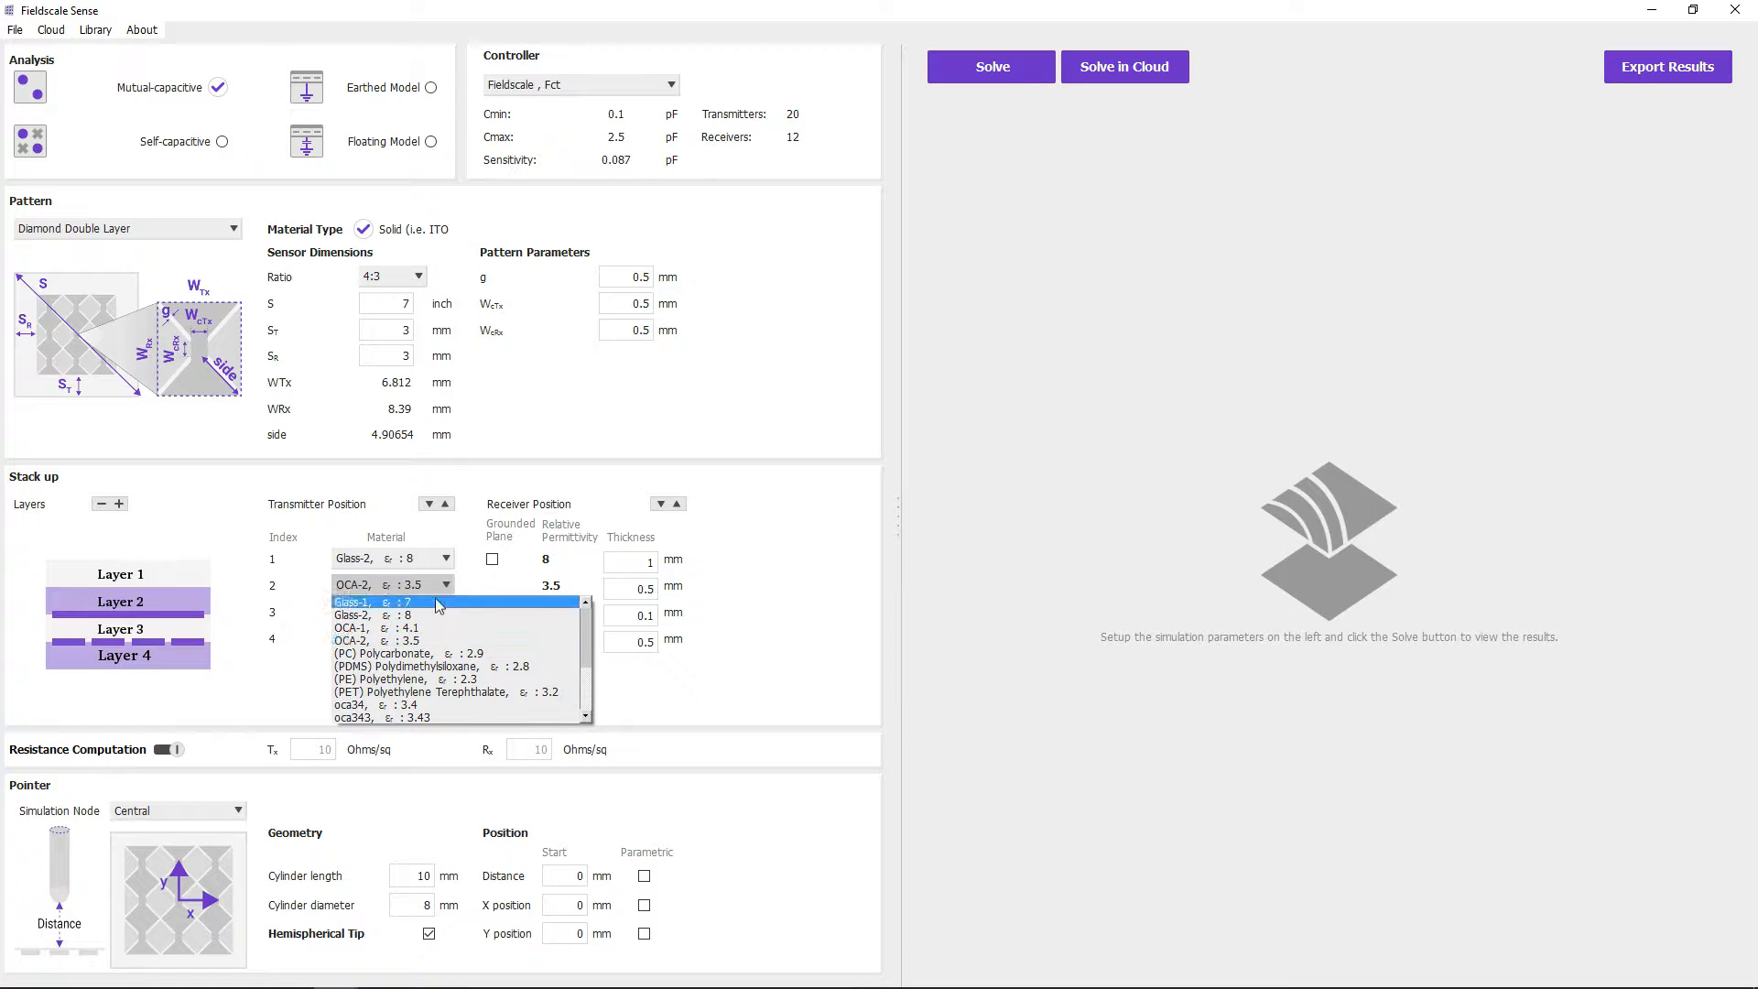
{"action": "left_click", "coordinate": [438, 628]}
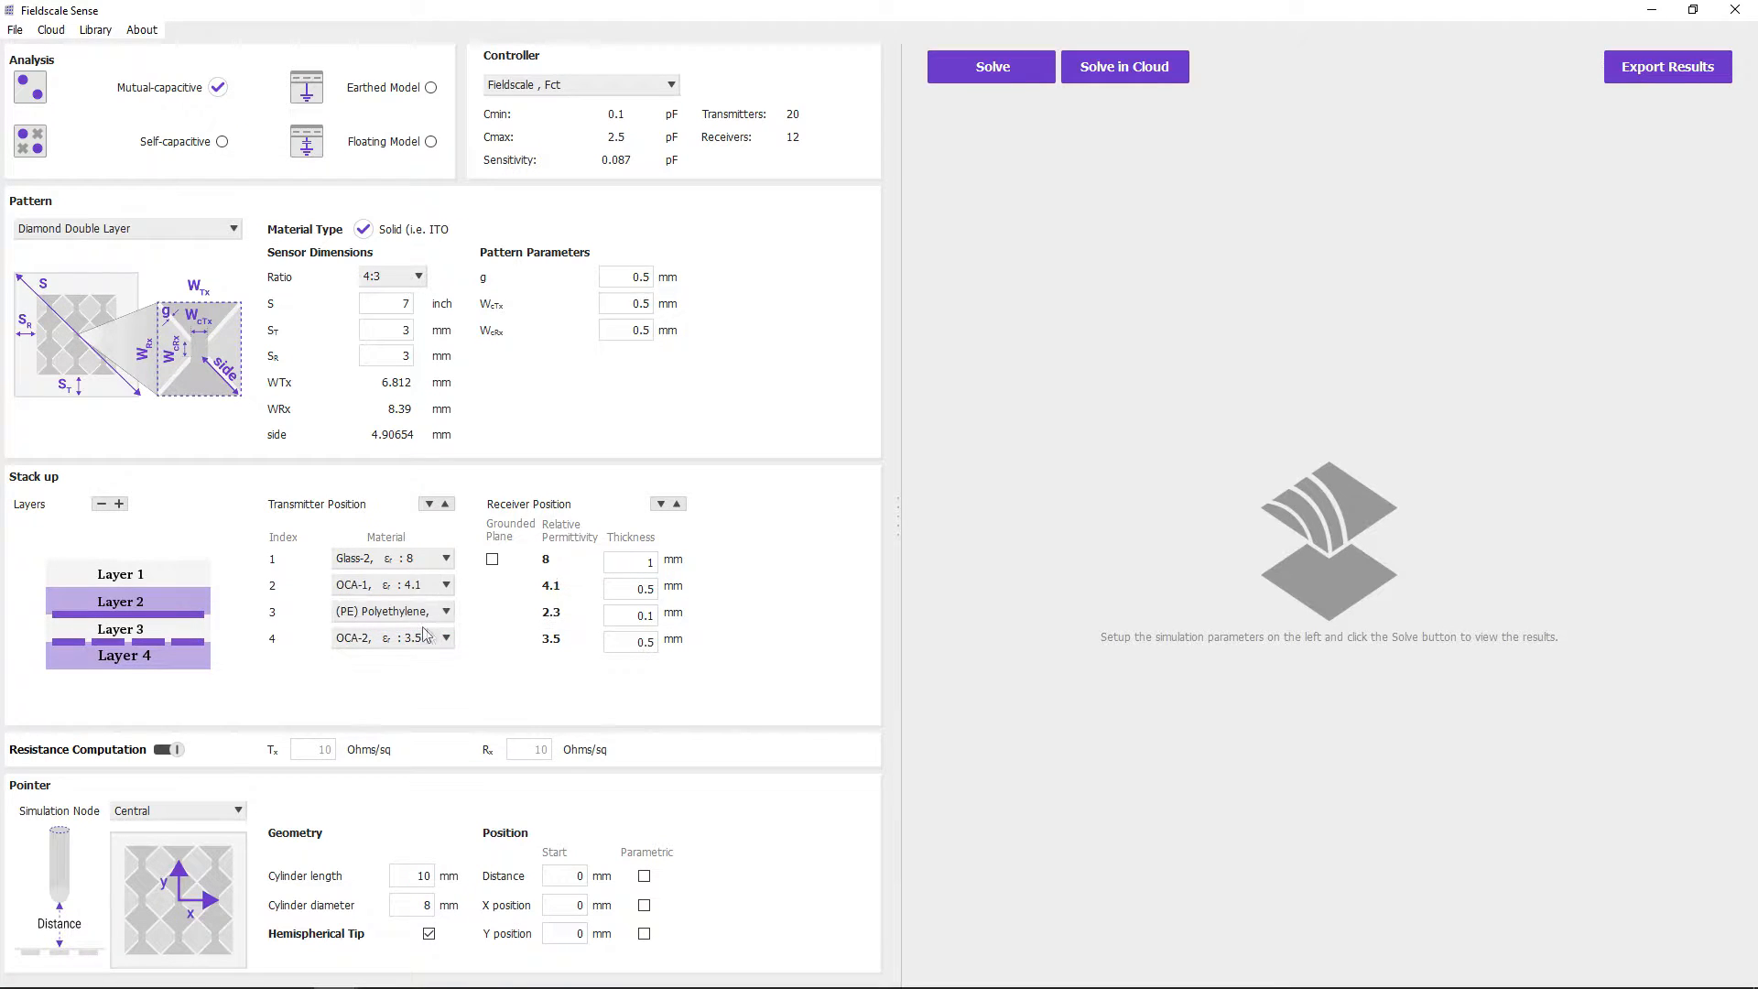
{"action": "left_click", "coordinate": [423, 612]}
{"action": "left_click", "coordinate": [411, 667]}
{"action": "left_click", "coordinate": [412, 639]}
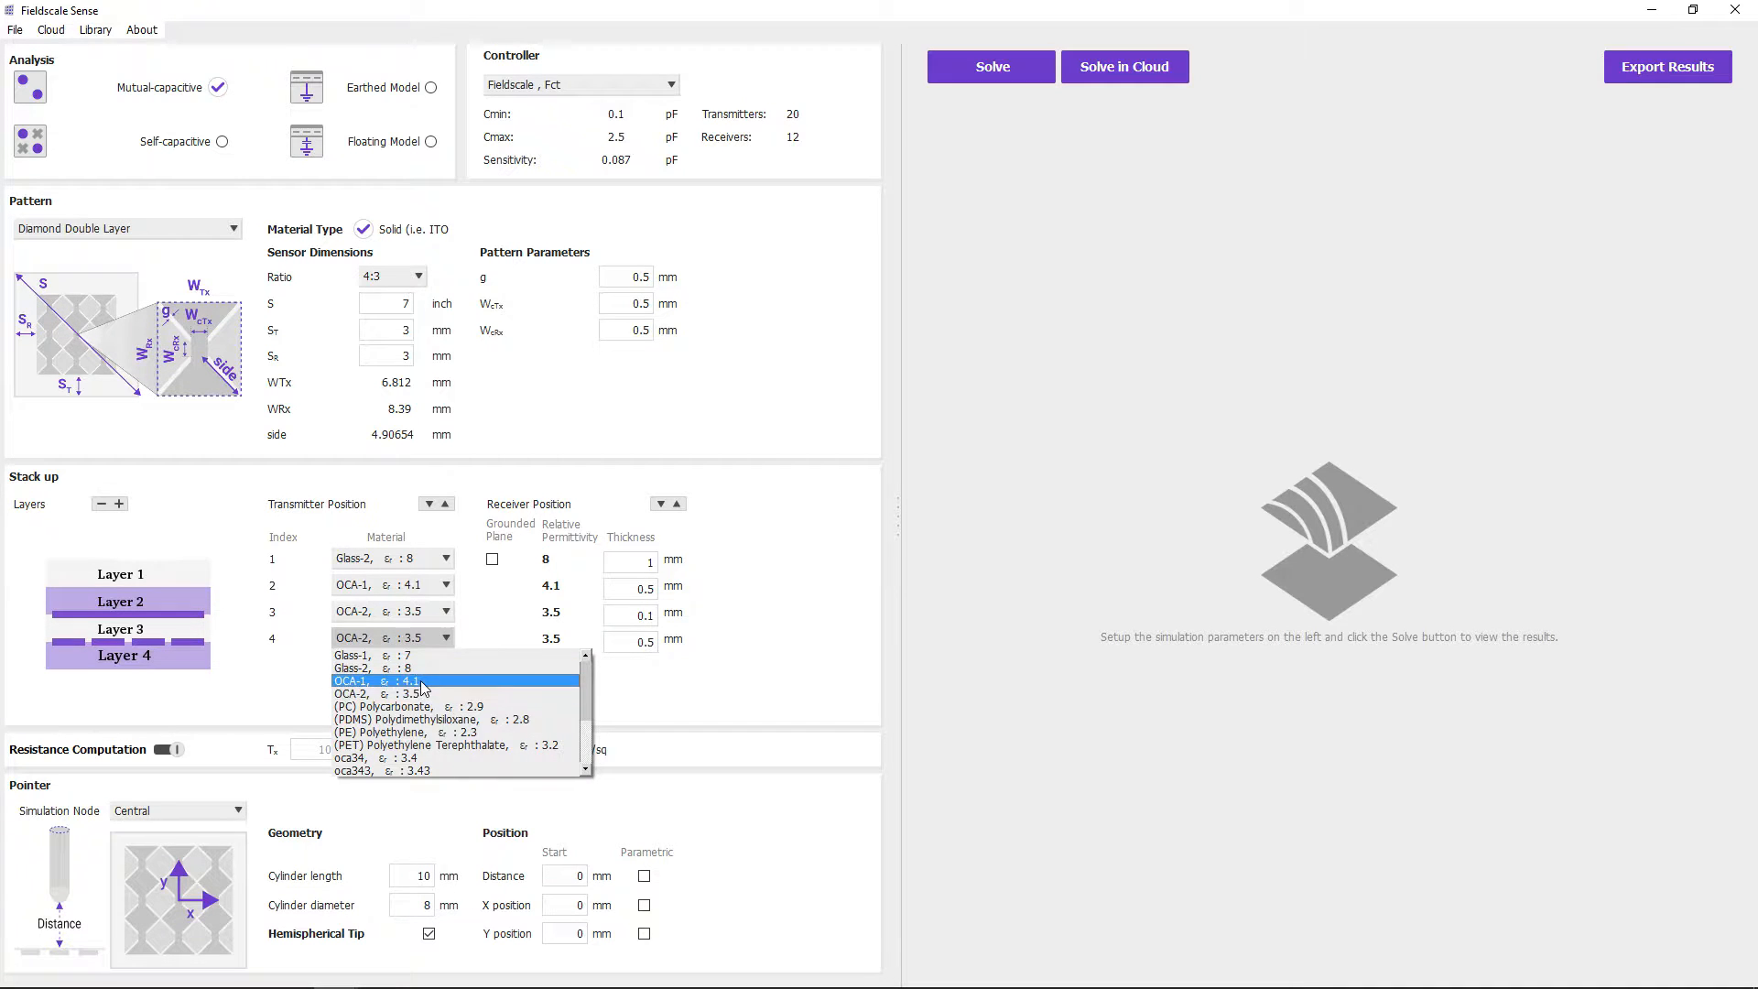
{"action": "left_click", "coordinate": [420, 683]}
- Set the thickness of layer 2 to 0.4 mm and of layer 3 to 0.3 mm
{"action": "double_click", "coordinate": [624, 591]}
{"action": "type", "text": "0.4"}
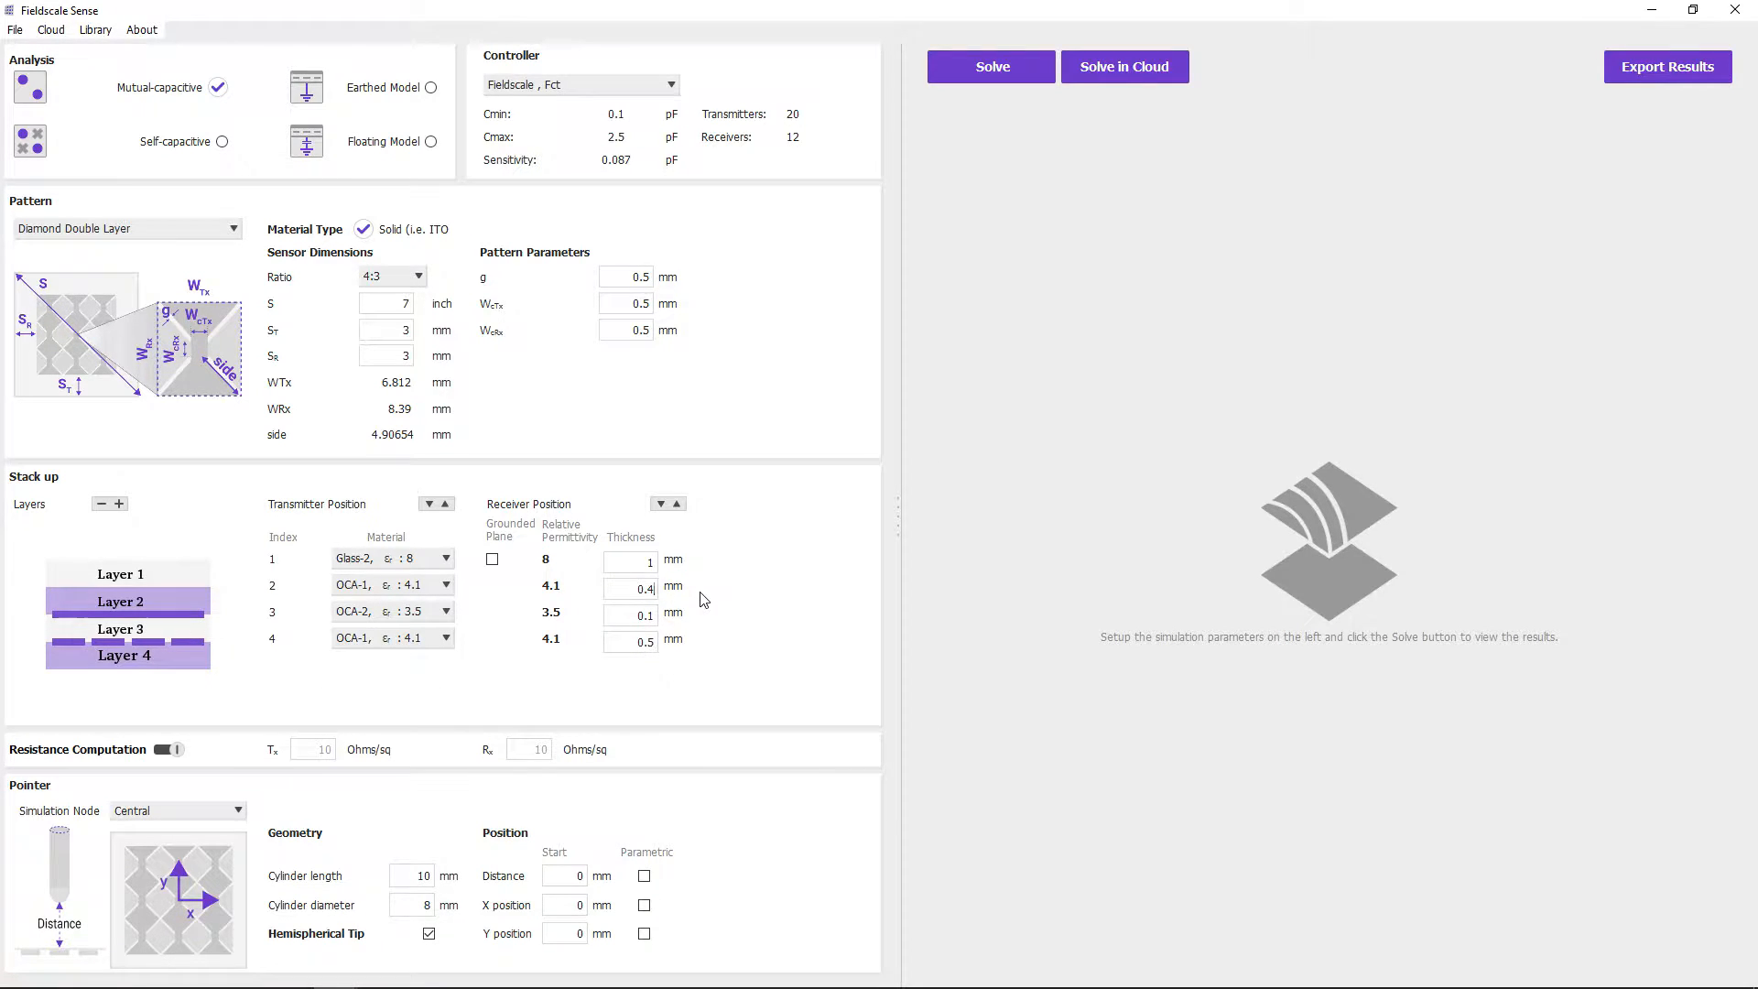
{"action": "double_click", "coordinate": [616, 616]}
{"action": "type", "text": "0.3"}
- Create a new dielectric named custom1 with dielectric constant 6.3 as the material of layer 4
{"action": "left_click", "coordinate": [435, 640]}
{"action": "scroll", "coordinate": [436, 696], "scroll_direction": "down", "scroll_amount": 3}
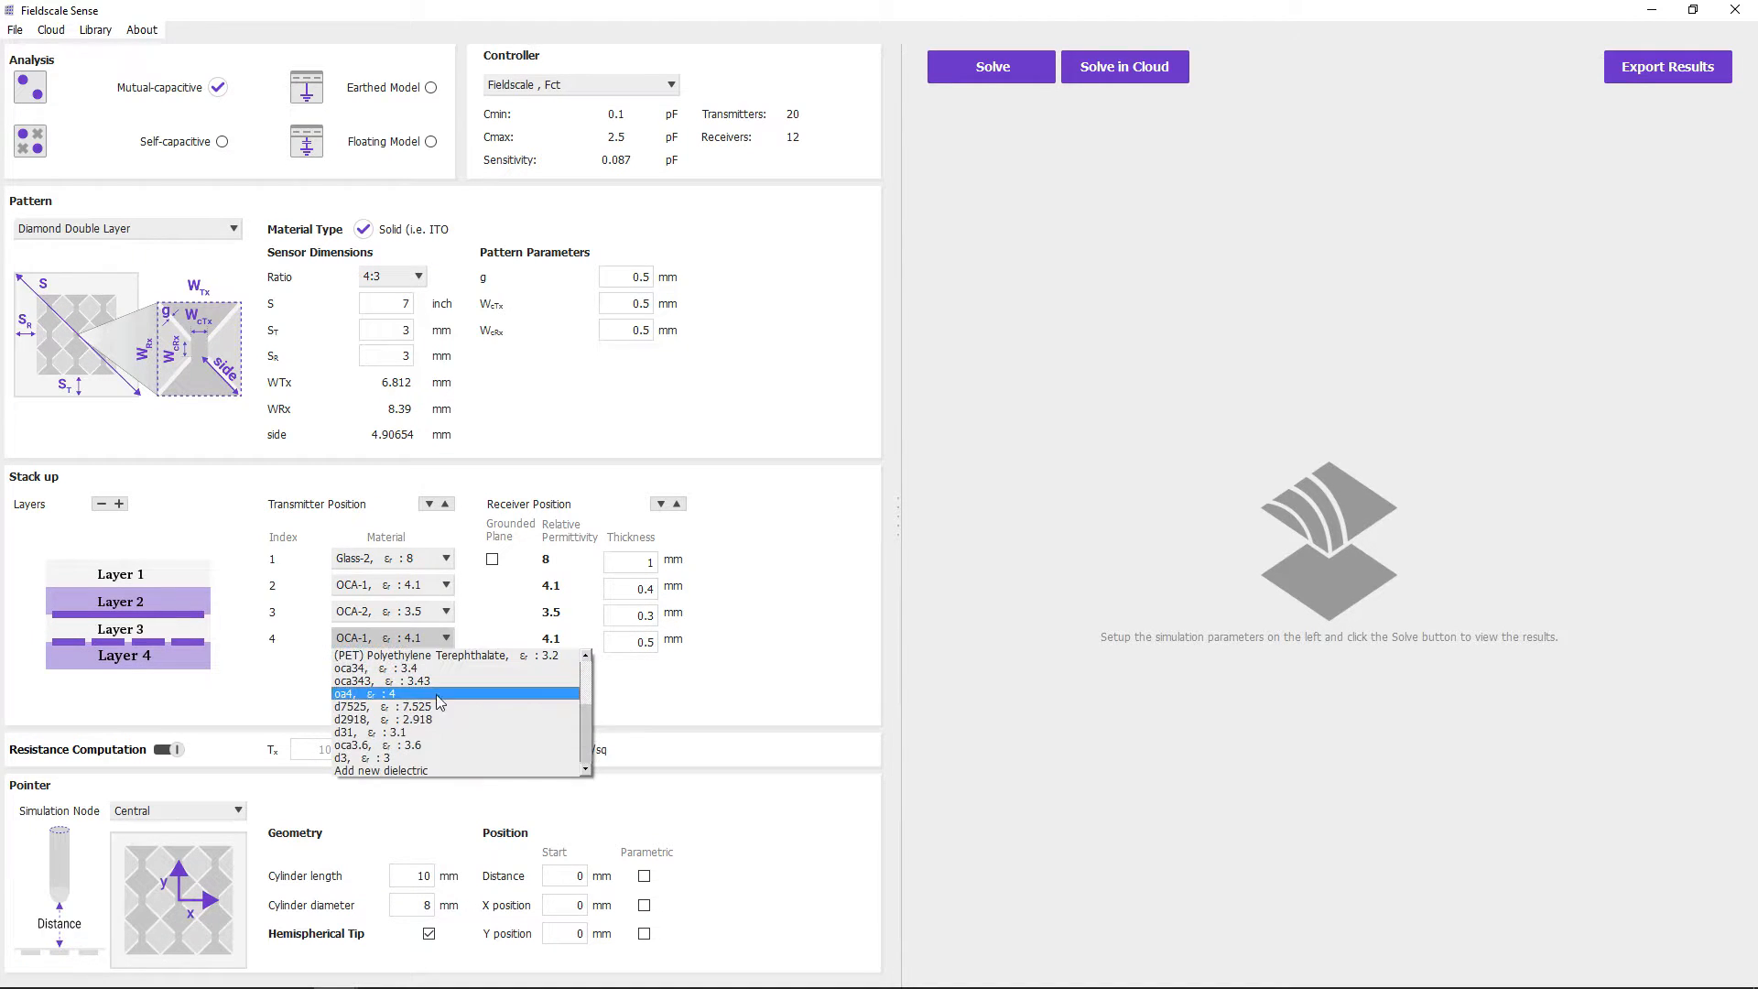
{"action": "left_click", "coordinate": [437, 771]}
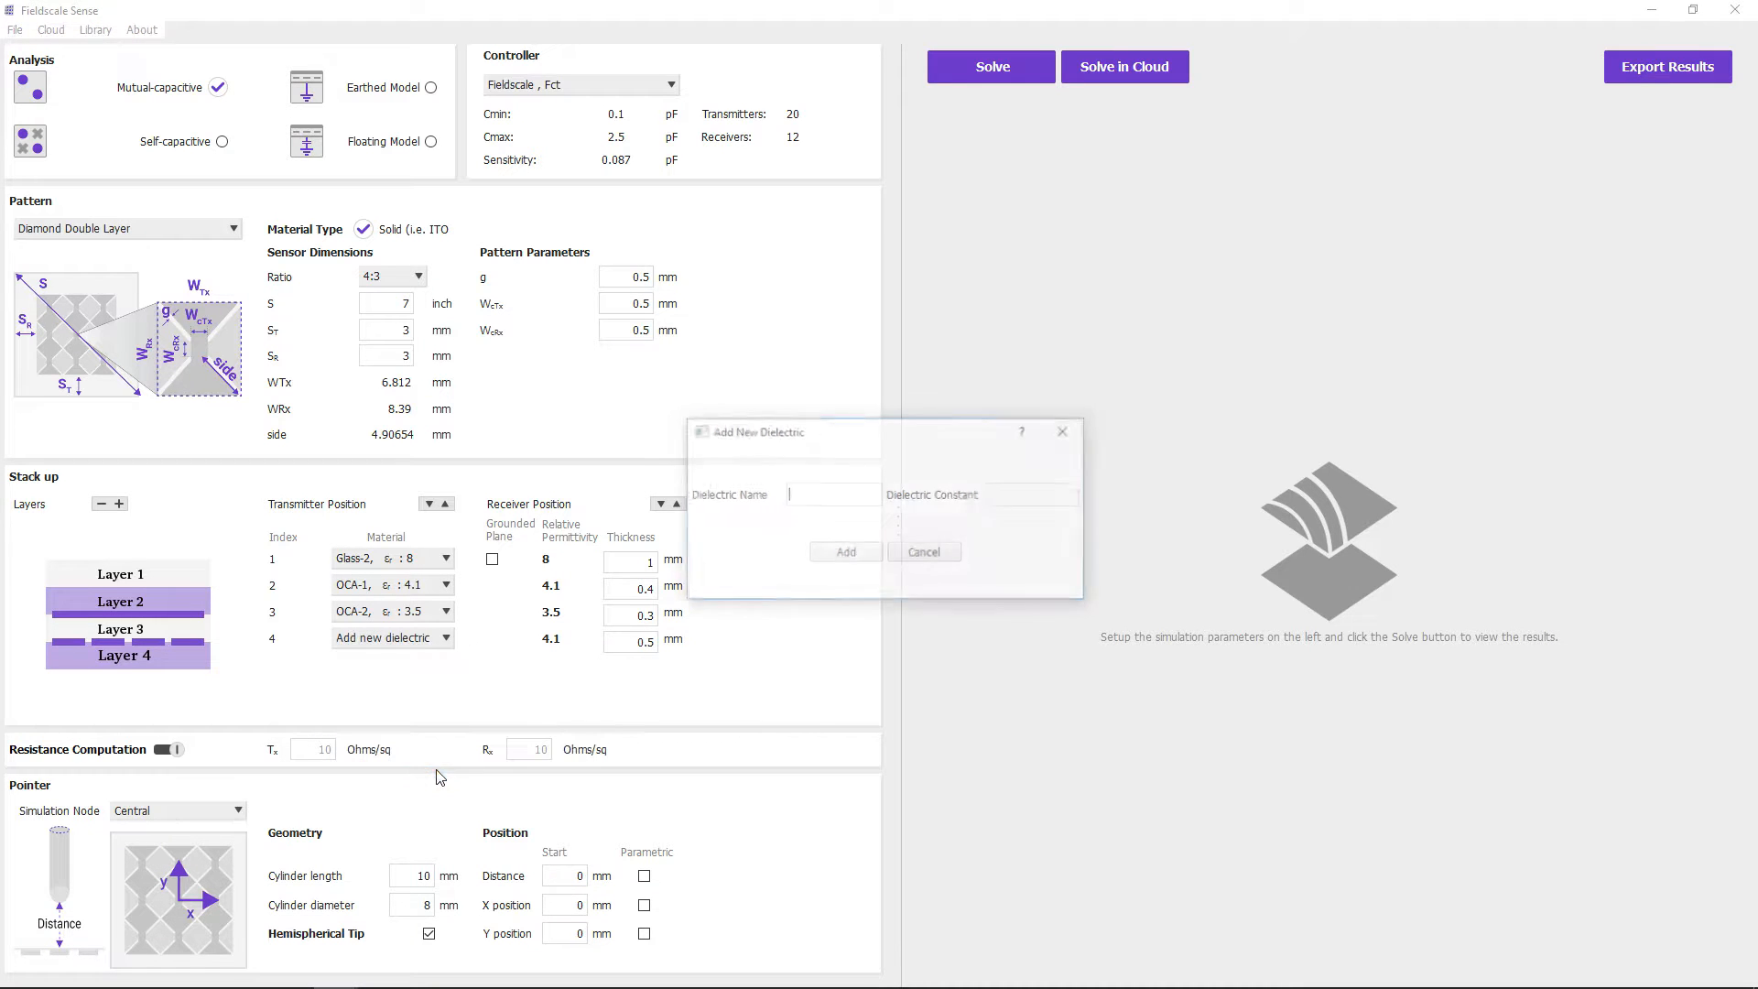
{"action": "type", "text": "custom1"}
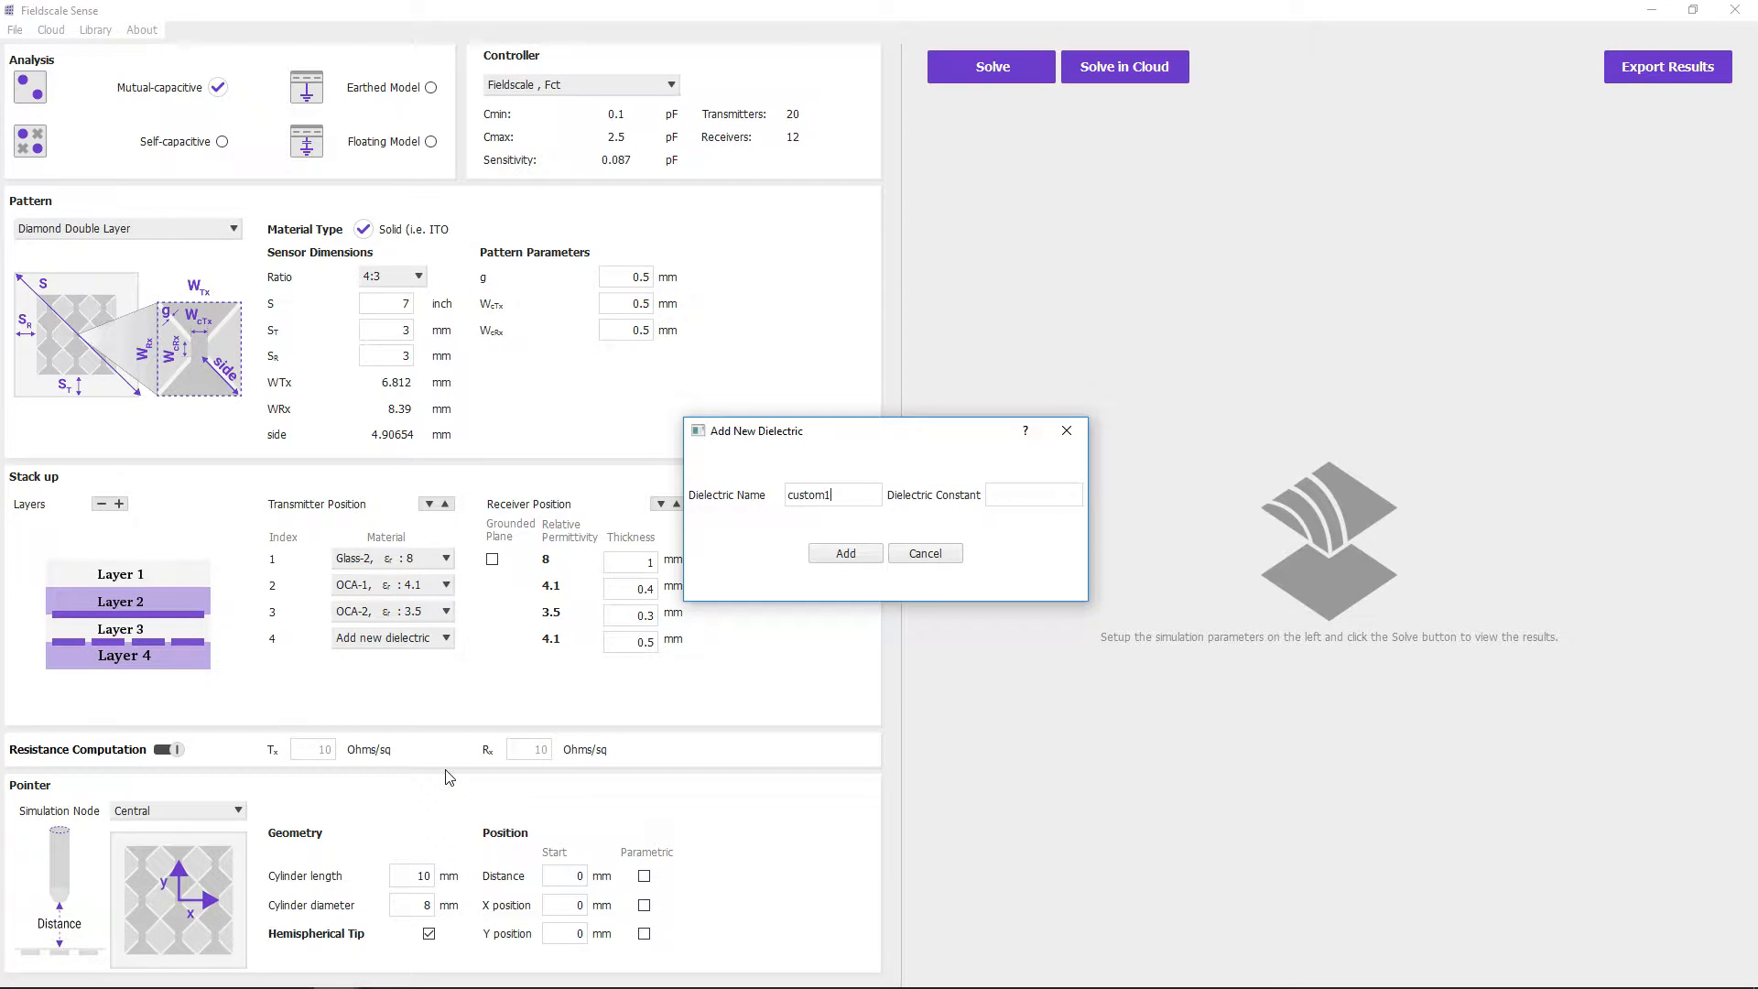
{"action": "type", "text": ", ε : 6.3"}
{"action": "key", "text": "Return"}
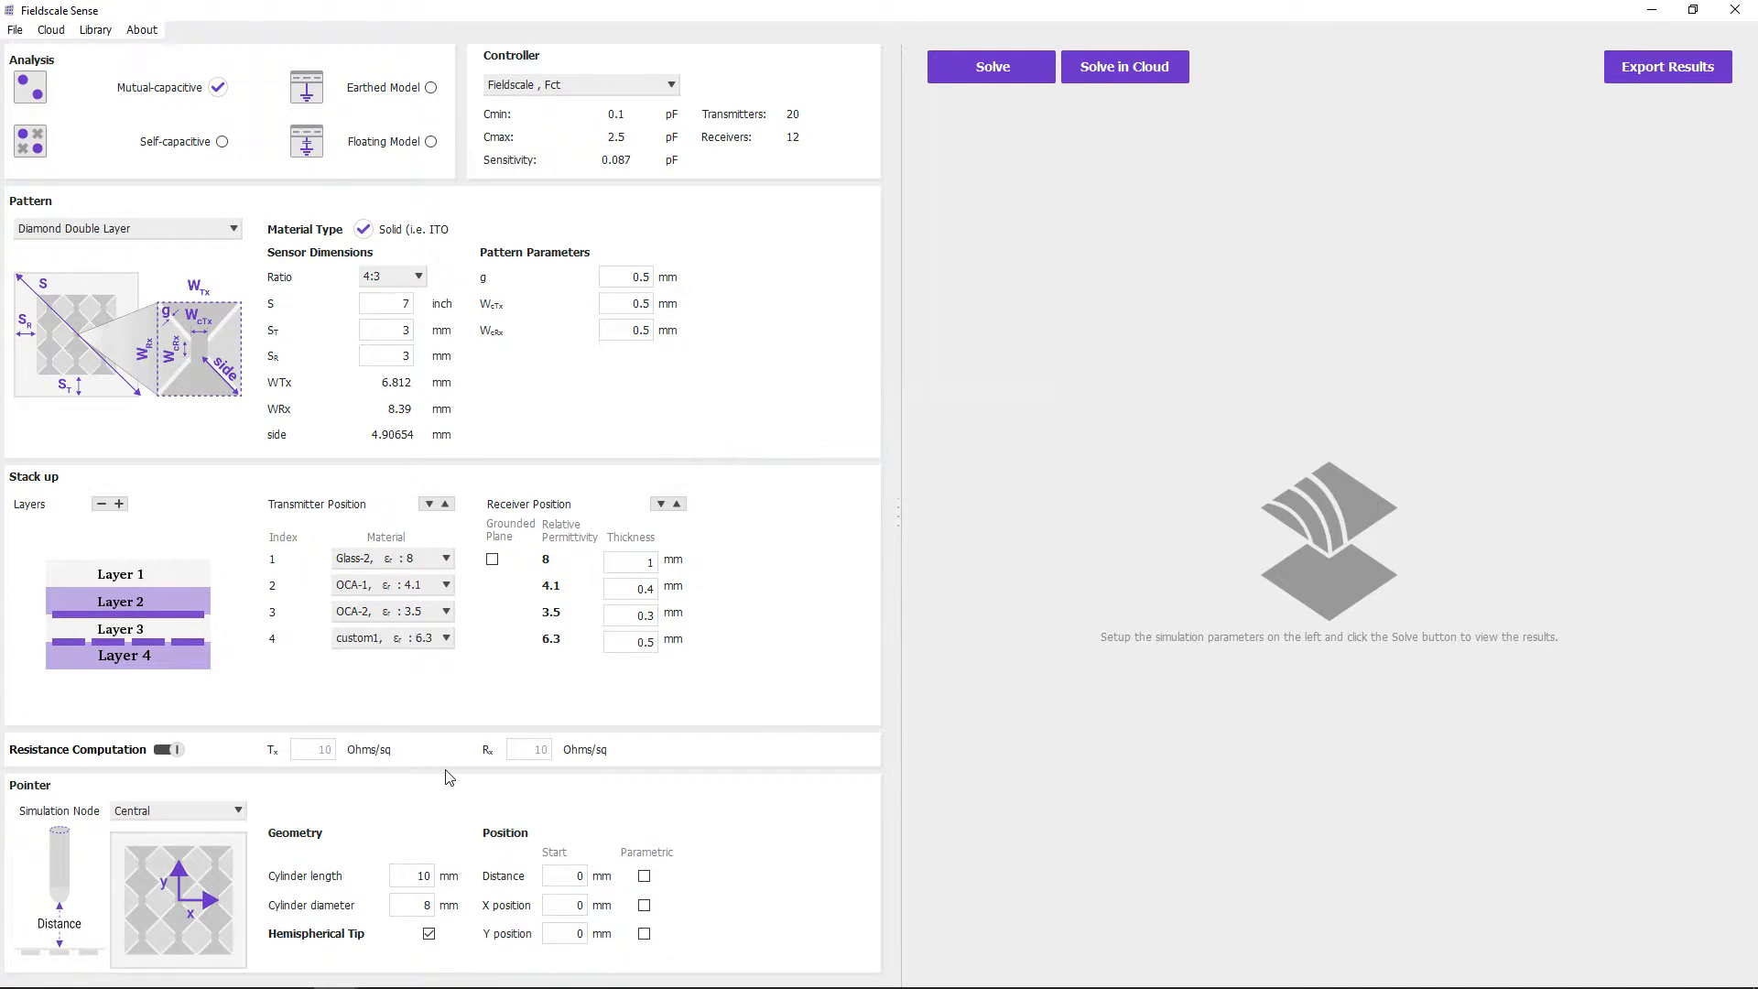
- Move the transmitter up one layer and the receiver down one layer, and return both to their original positions
{"action": "left_click", "coordinate": [448, 504]}
{"action": "left_click", "coordinate": [660, 504]}
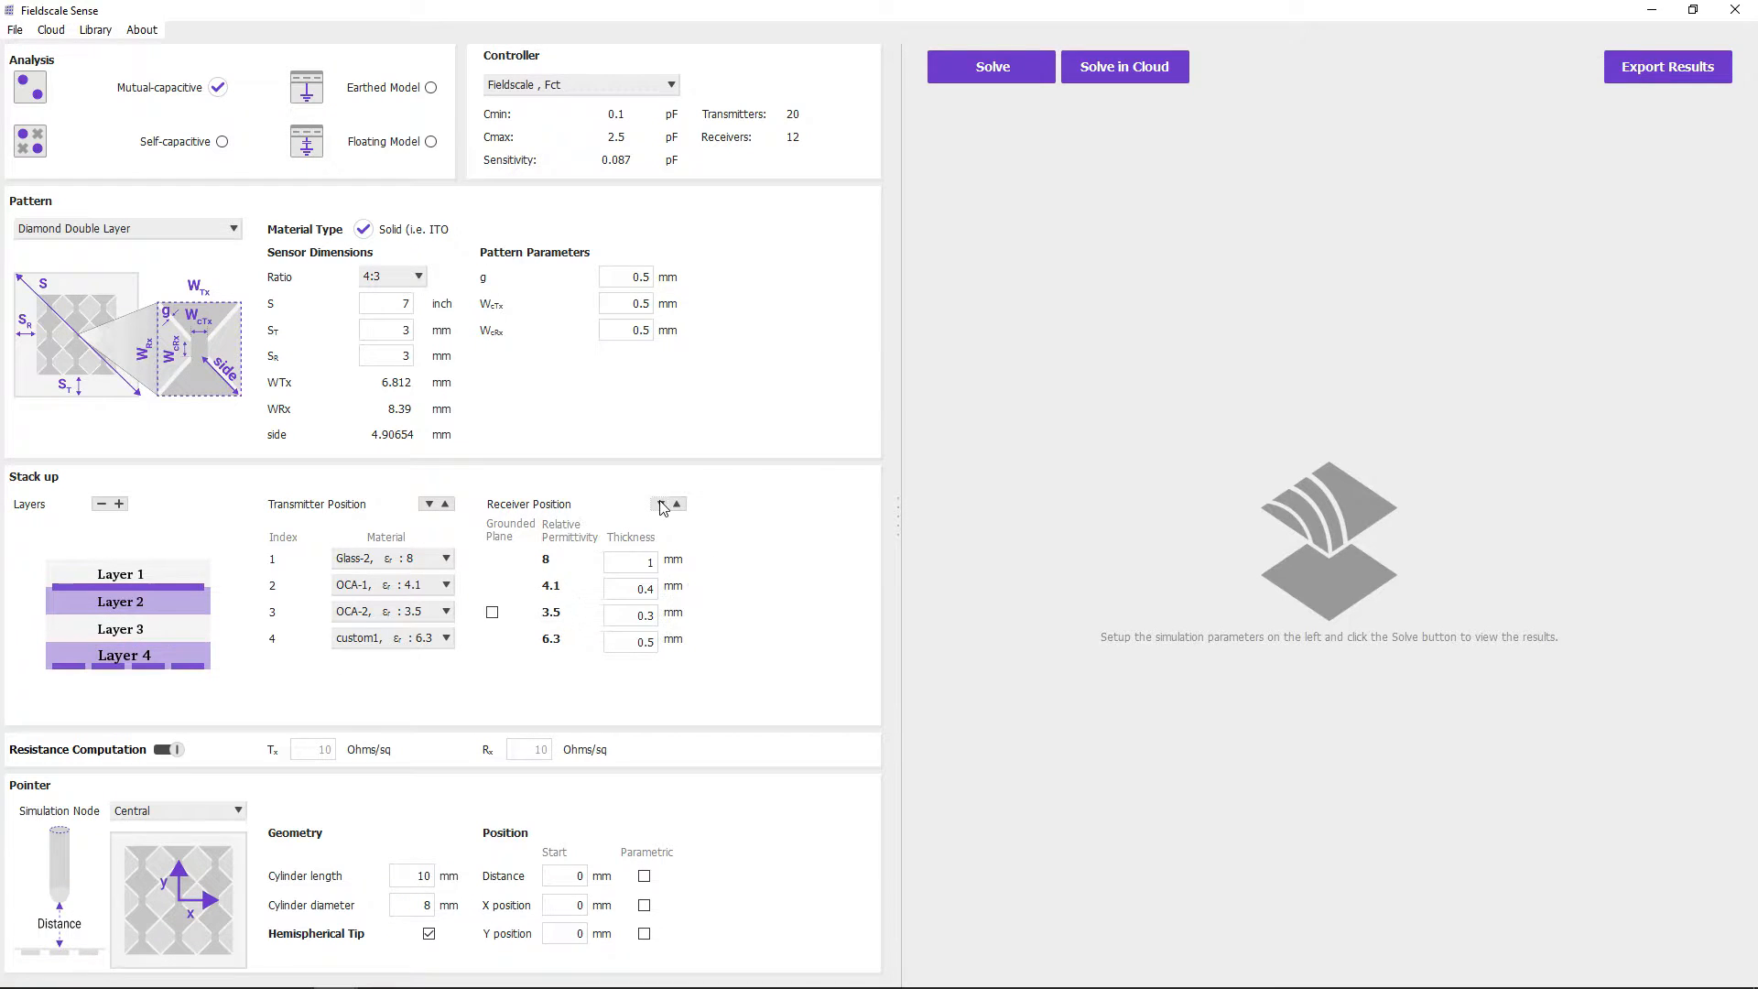
{"action": "left_click", "coordinate": [677, 504]}
{"action": "left_click", "coordinate": [429, 504]}
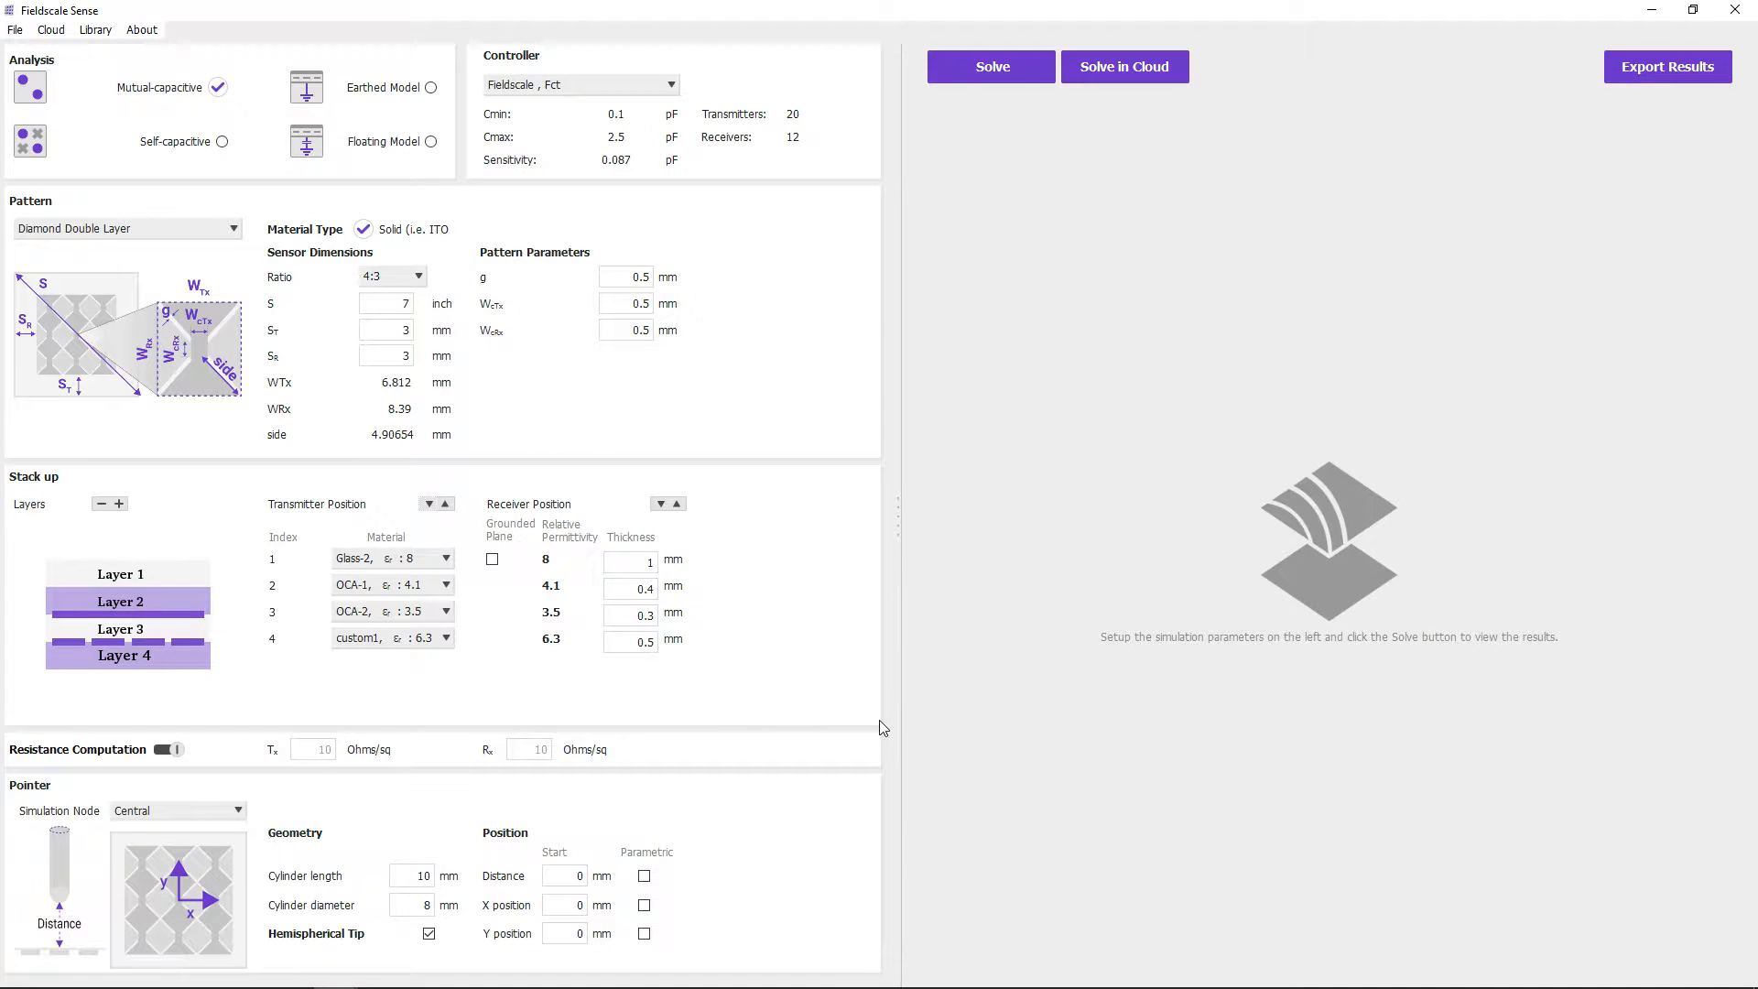
- Enable resistance computation with 50 Ohms/sq for both the transmitter and the receiver
{"action": "left_click", "coordinate": [173, 757]}
{"action": "double_click", "coordinate": [315, 750]}
{"action": "type", "text": "50"}
{"action": "key", "text": "Tab"}
{"action": "type", "text": "50"}
- Set the pointer's cylinder length to 12 mm and diameter to 6 mm, and toggle the hemispherical tip off and back on
{"action": "left_click_drag", "start_coordinate": [412, 876], "coordinate": [485, 882]}
{"action": "type", "text": "1"}
{"action": "left_click", "coordinate": [429, 935]}
{"action": "left_click", "coordinate": [429, 935]}
- Make the pointer's distance, X and Y positions parametric, with distance ending at 1 mm and X and Y steps of 0.2 mm
{"action": "left_click", "coordinate": [645, 878]}
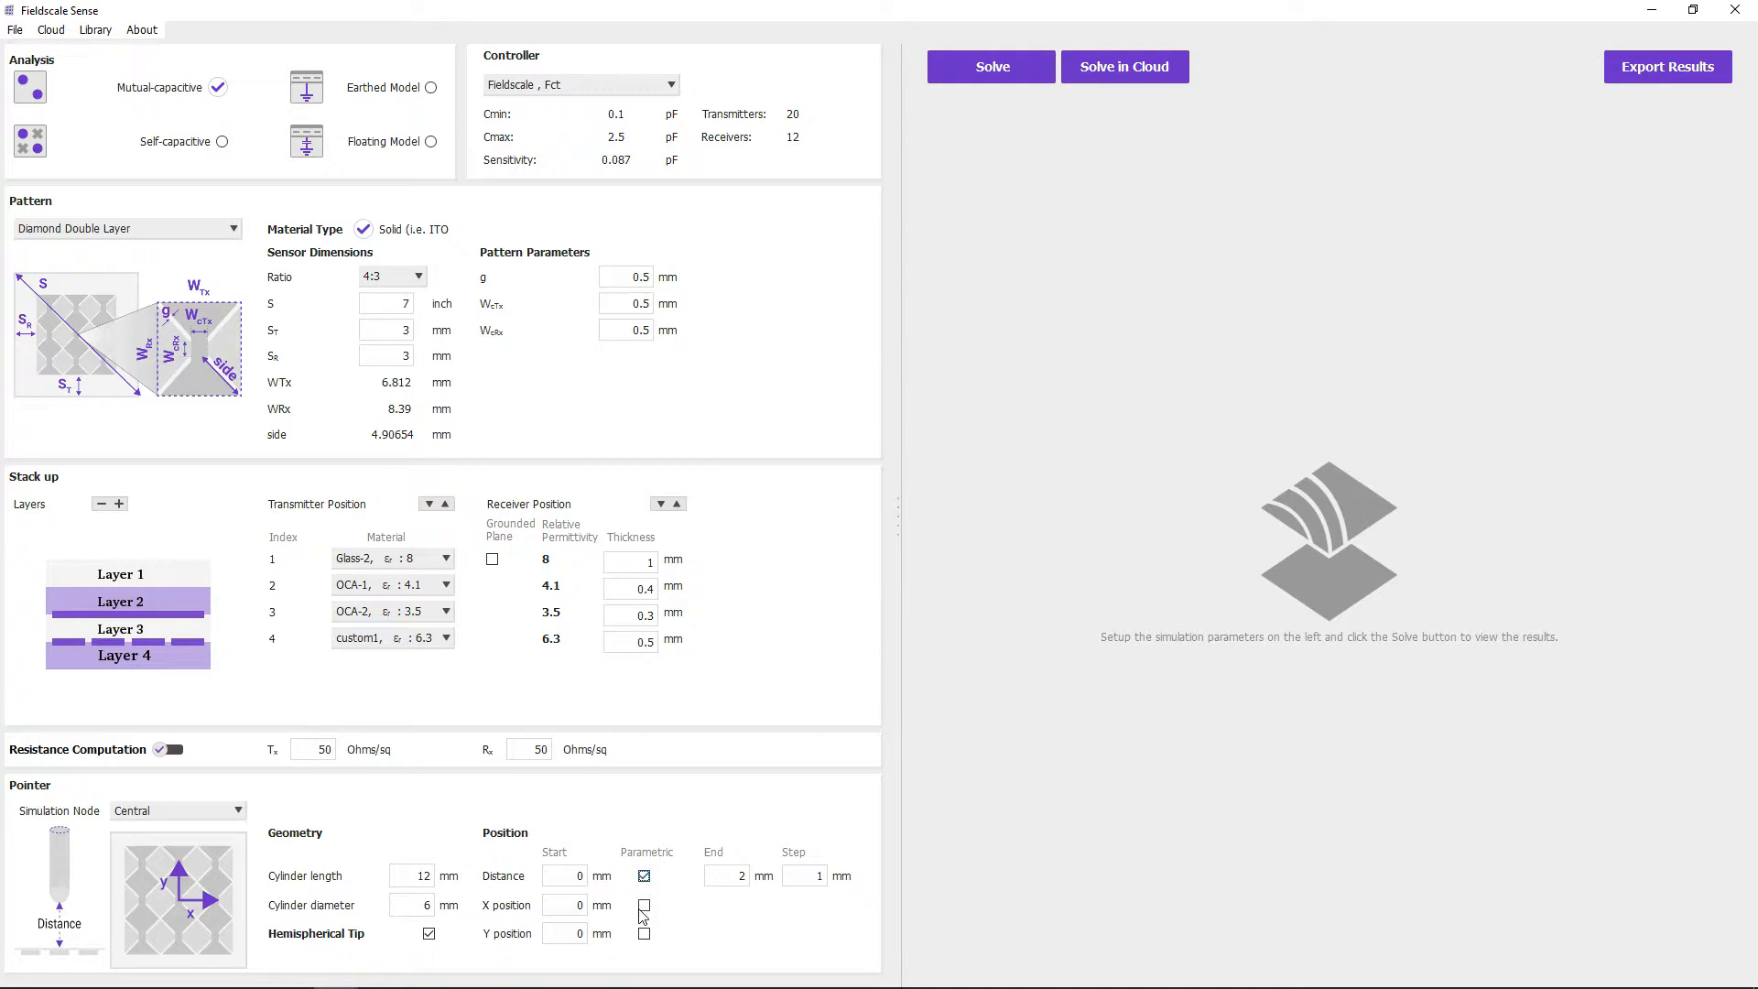
{"action": "left_click", "coordinate": [645, 905]}
{"action": "left_click", "coordinate": [645, 935]}
{"action": "double_click", "coordinate": [751, 877]}
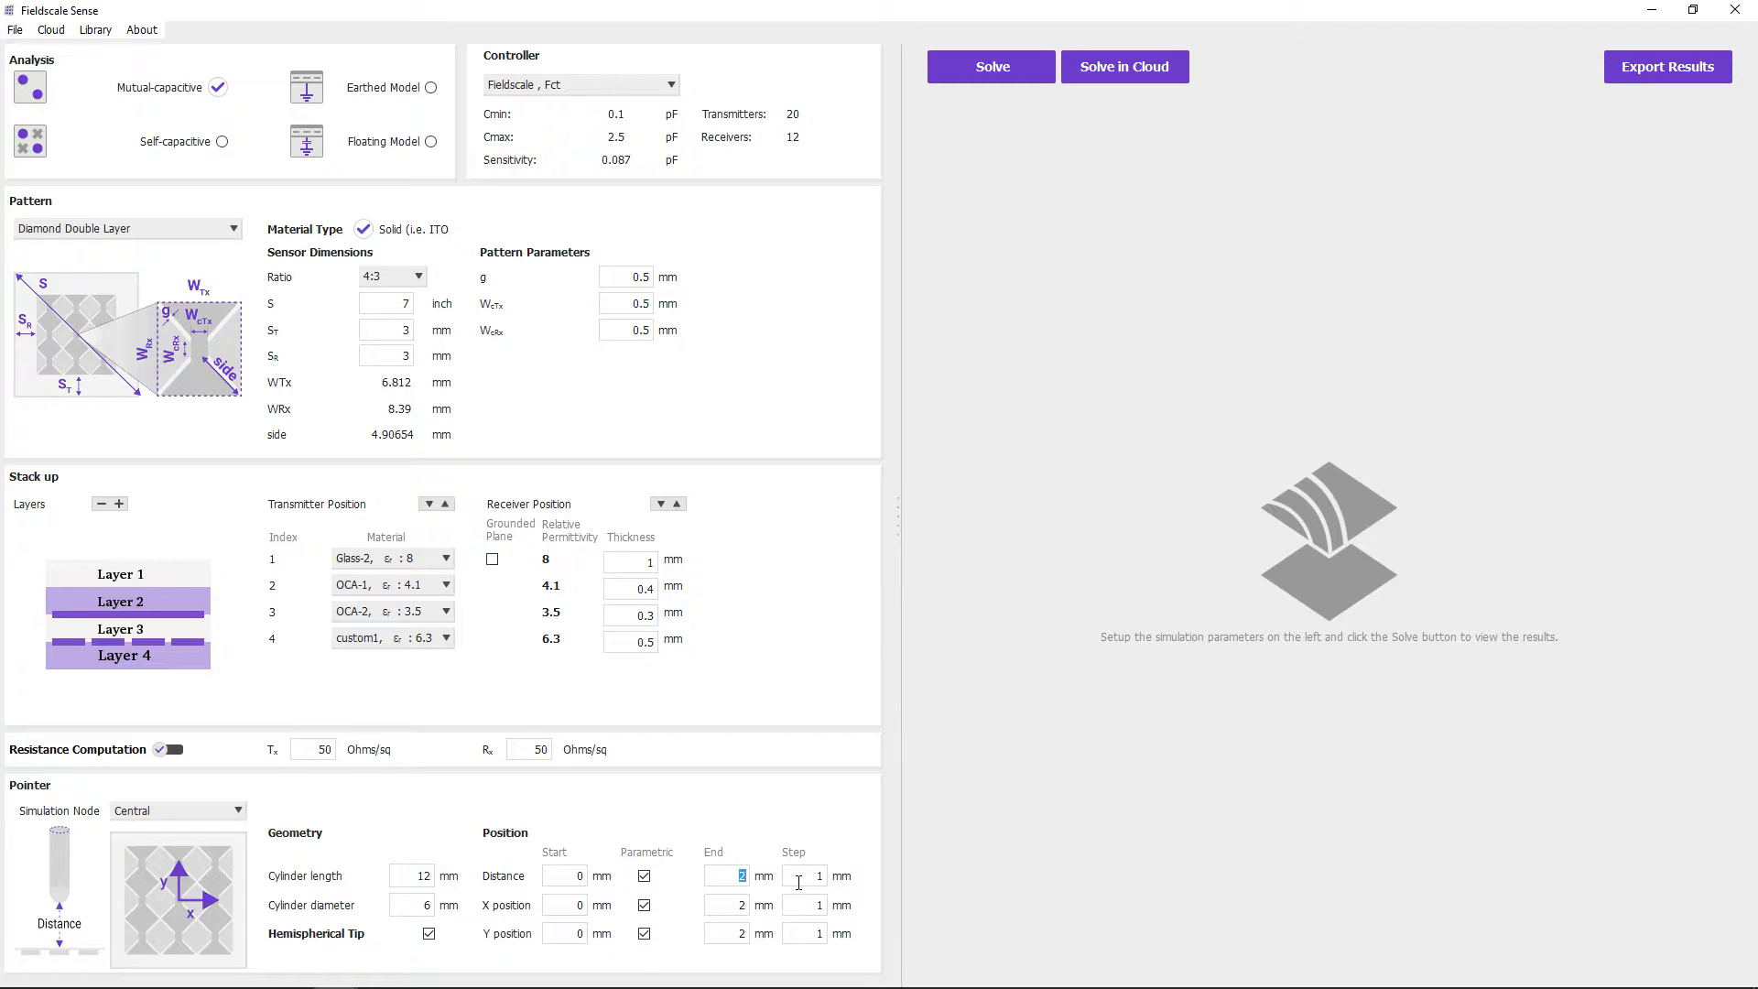
{"action": "double_click", "coordinate": [818, 906]}
{"action": "type", "text": "0.2"}
{"action": "double_click", "coordinate": [817, 934]}
{"action": "type", "text": "0.2"}
- Set the pointer's simulation node to Corner and solve the model locally
{"action": "left_click", "coordinate": [238, 812]}
{"action": "left_click", "coordinate": [236, 839]}
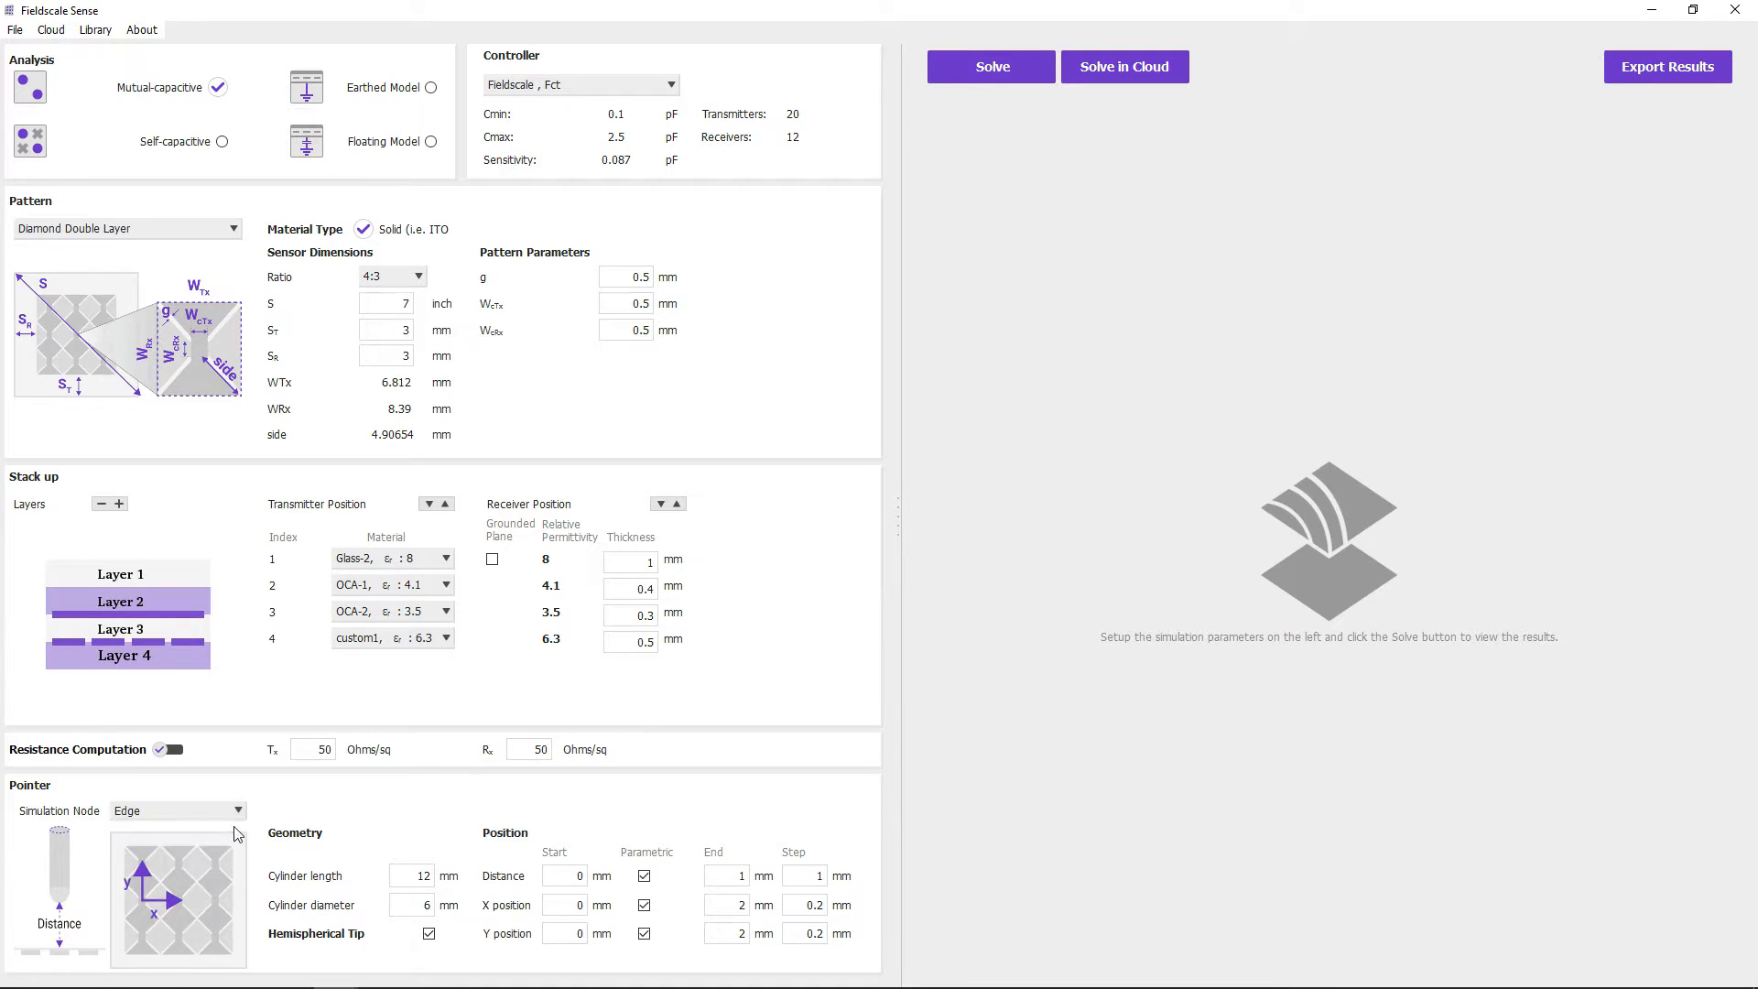
{"action": "left_click", "coordinate": [240, 815]}
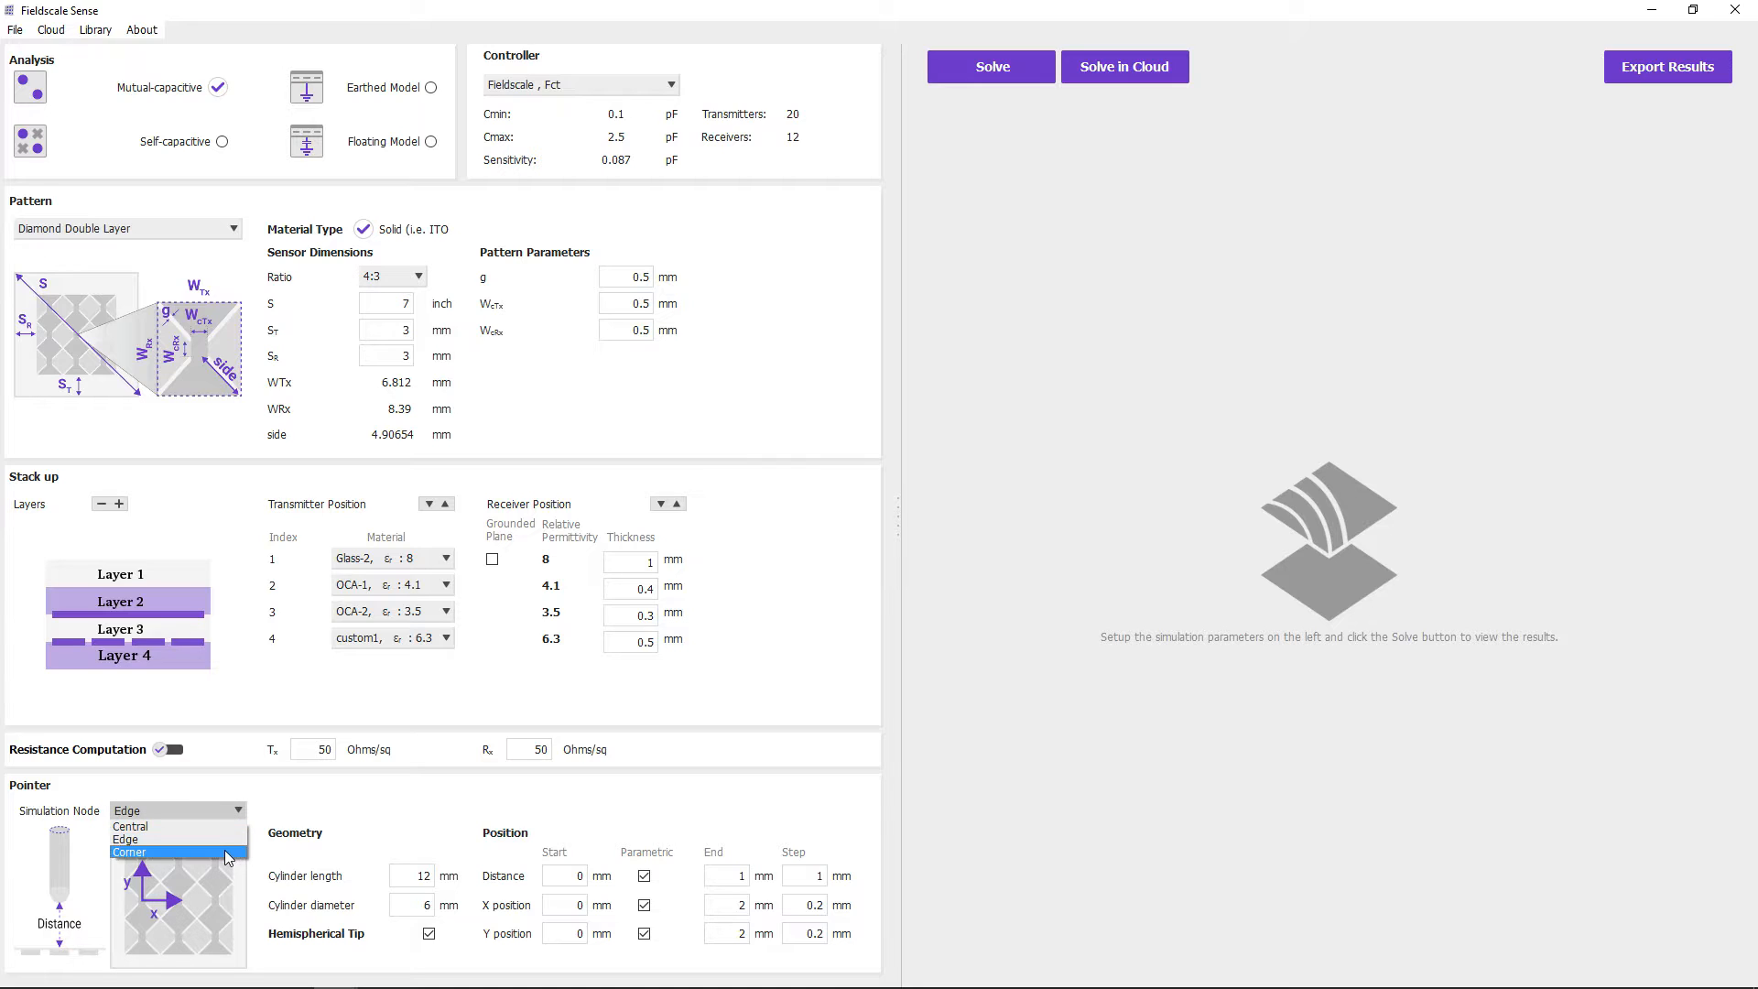
{"action": "left_click", "coordinate": [223, 849]}
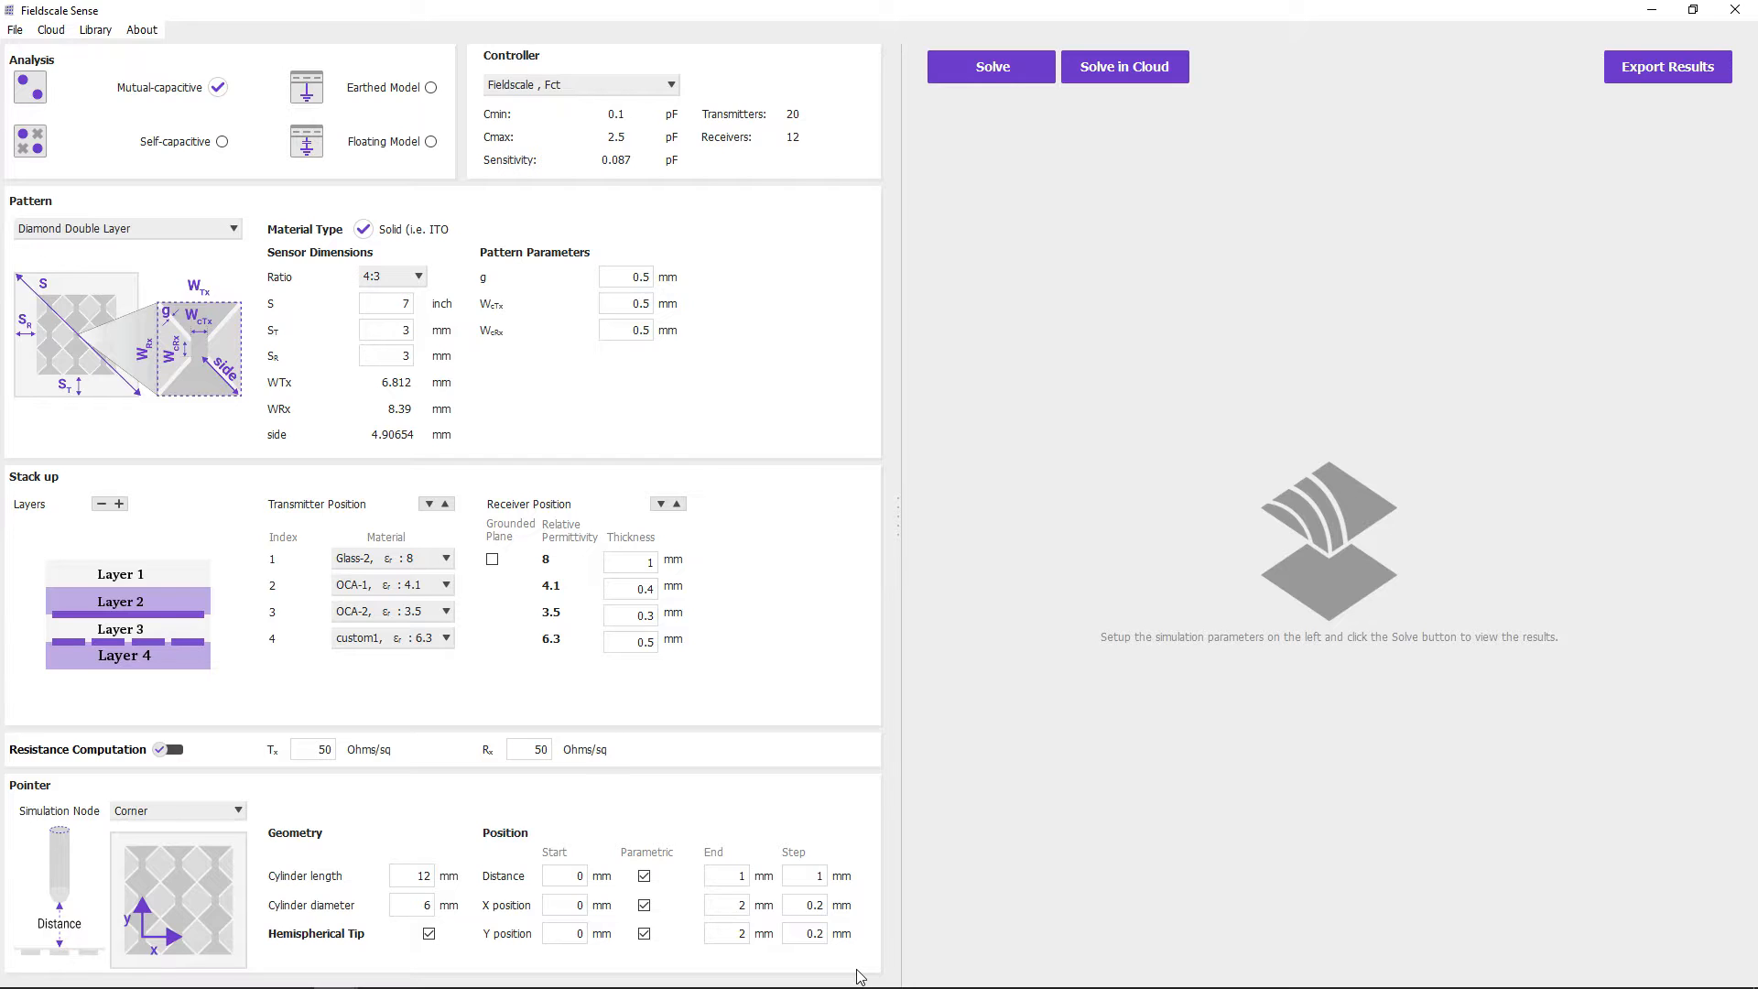
{"action": "left_click", "coordinate": [1014, 77]}
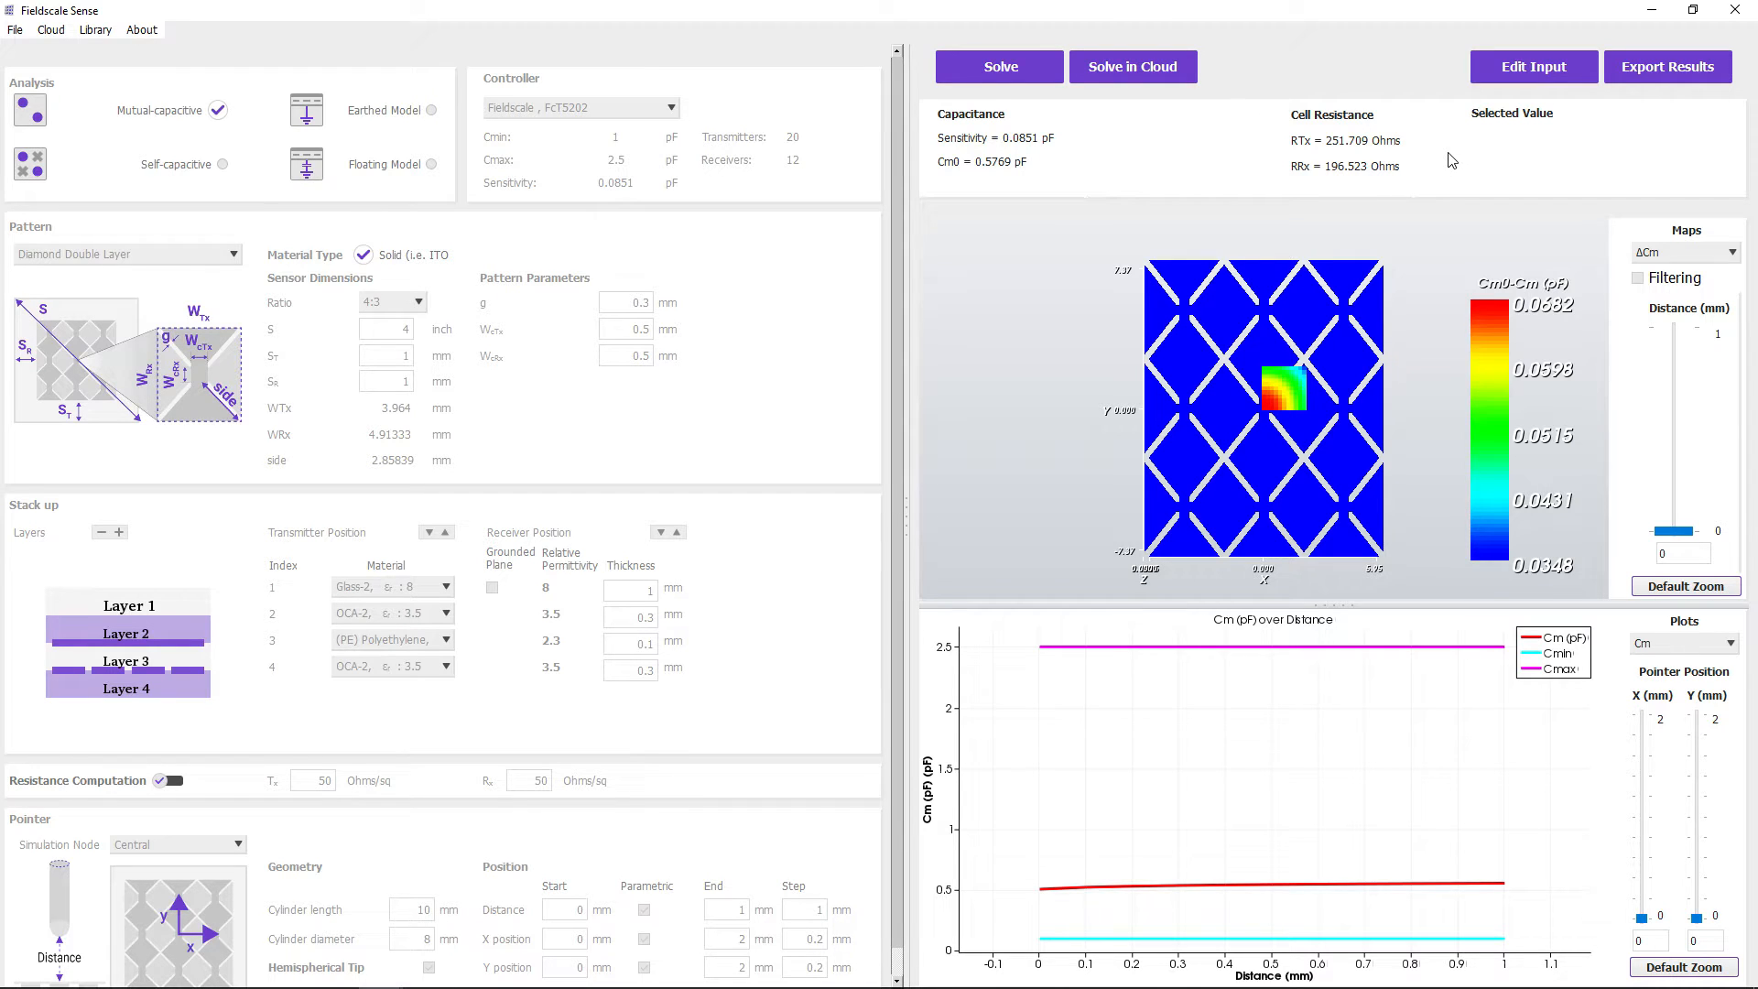
- Inspect the ΔCm map closely, read the value at a point in its high-change area, and restore the map's default zoom
{"action": "scroll", "coordinate": [1354, 445], "scroll_direction": "up", "scroll_amount": 1}
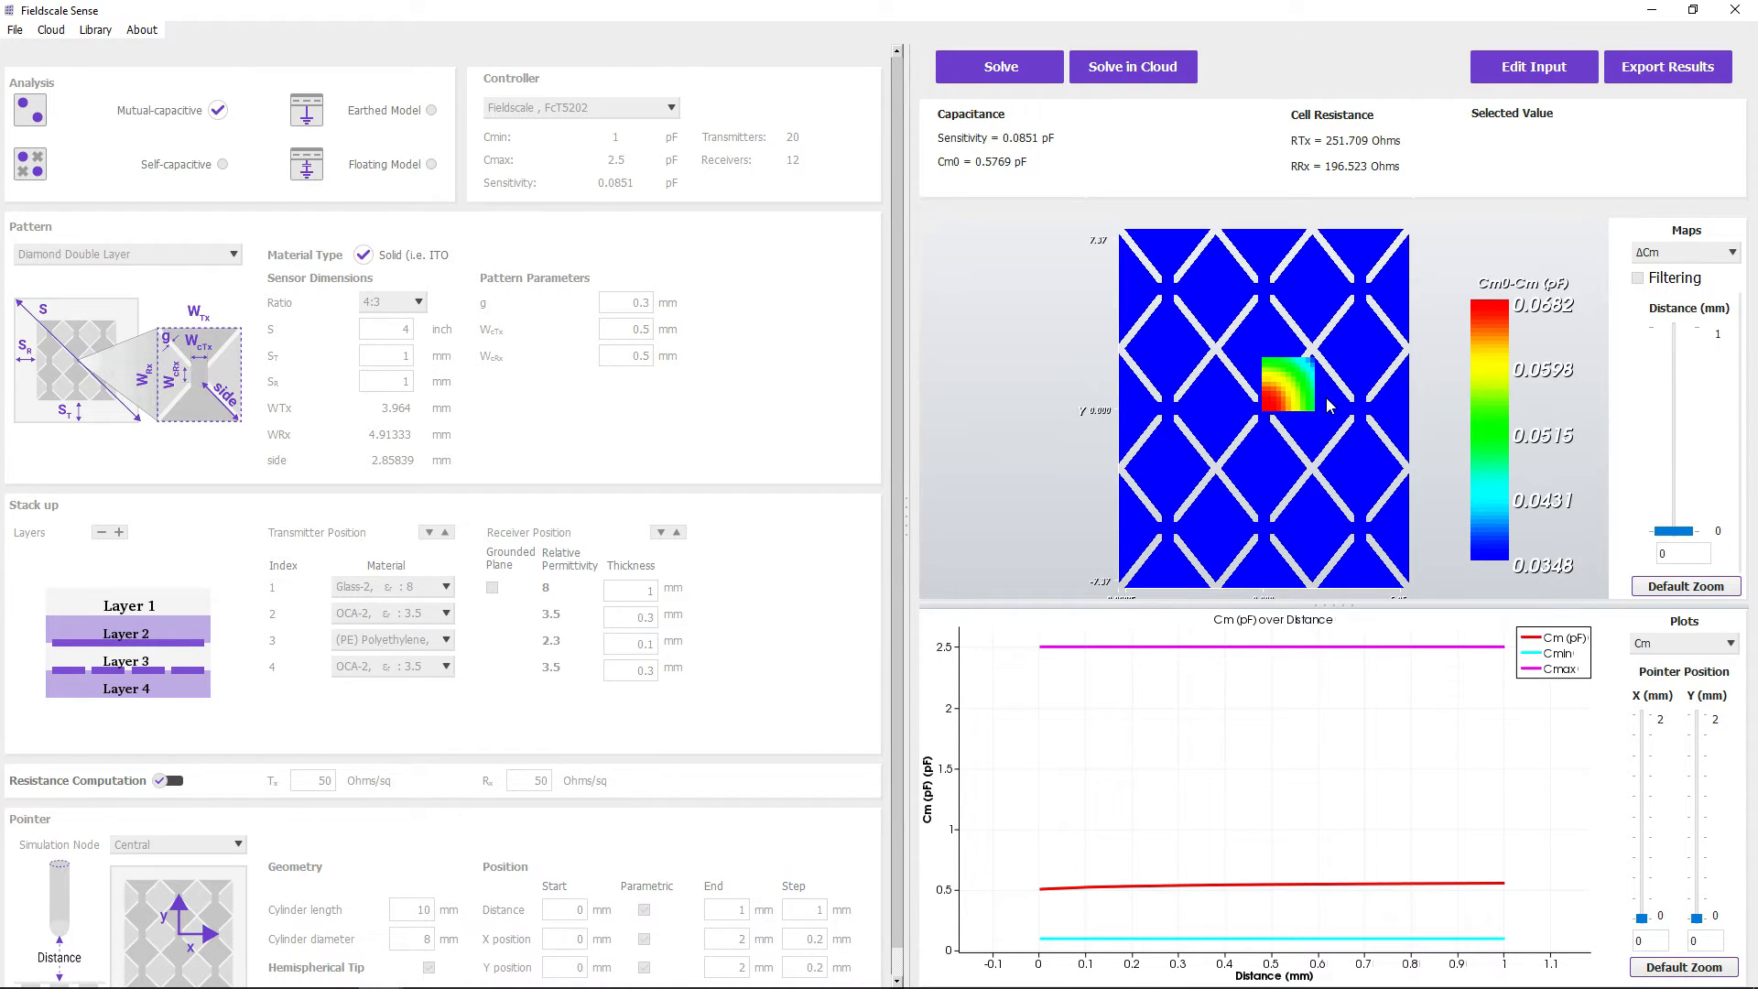
{"action": "left_click", "coordinate": [1727, 253]}
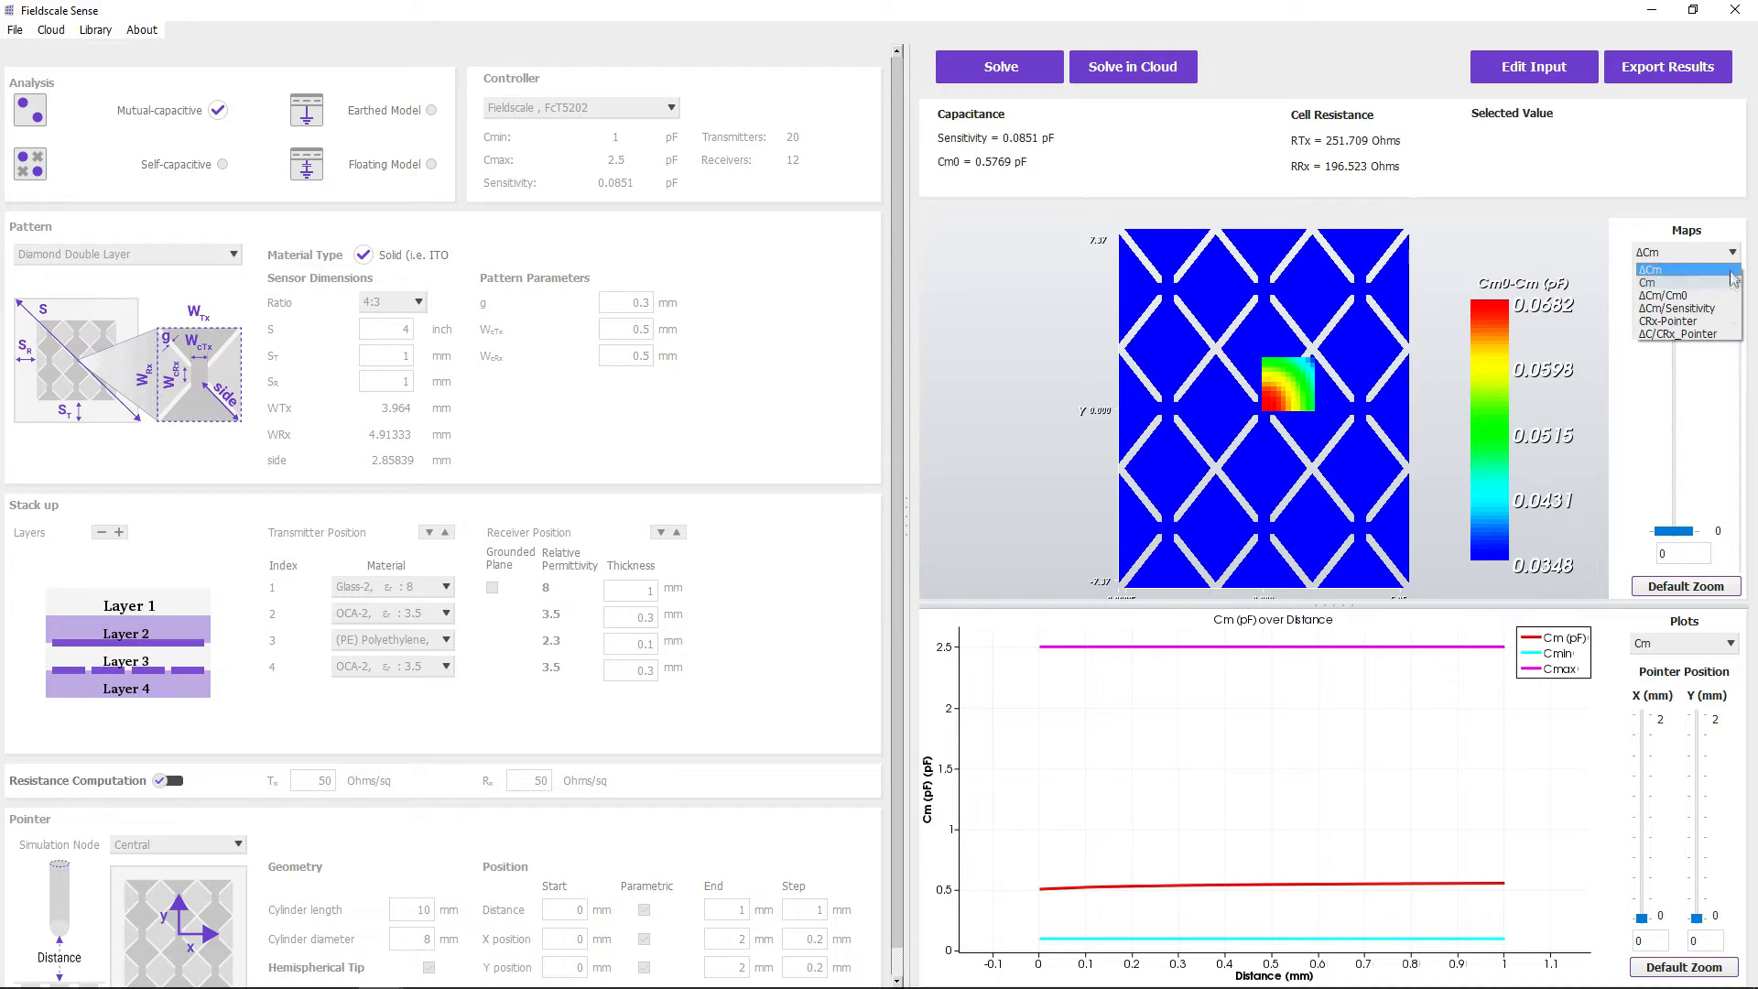
{"action": "left_click", "coordinate": [1733, 271]}
{"action": "scroll", "coordinate": [1241, 462], "scroll_direction": "up", "scroll_amount": 5}
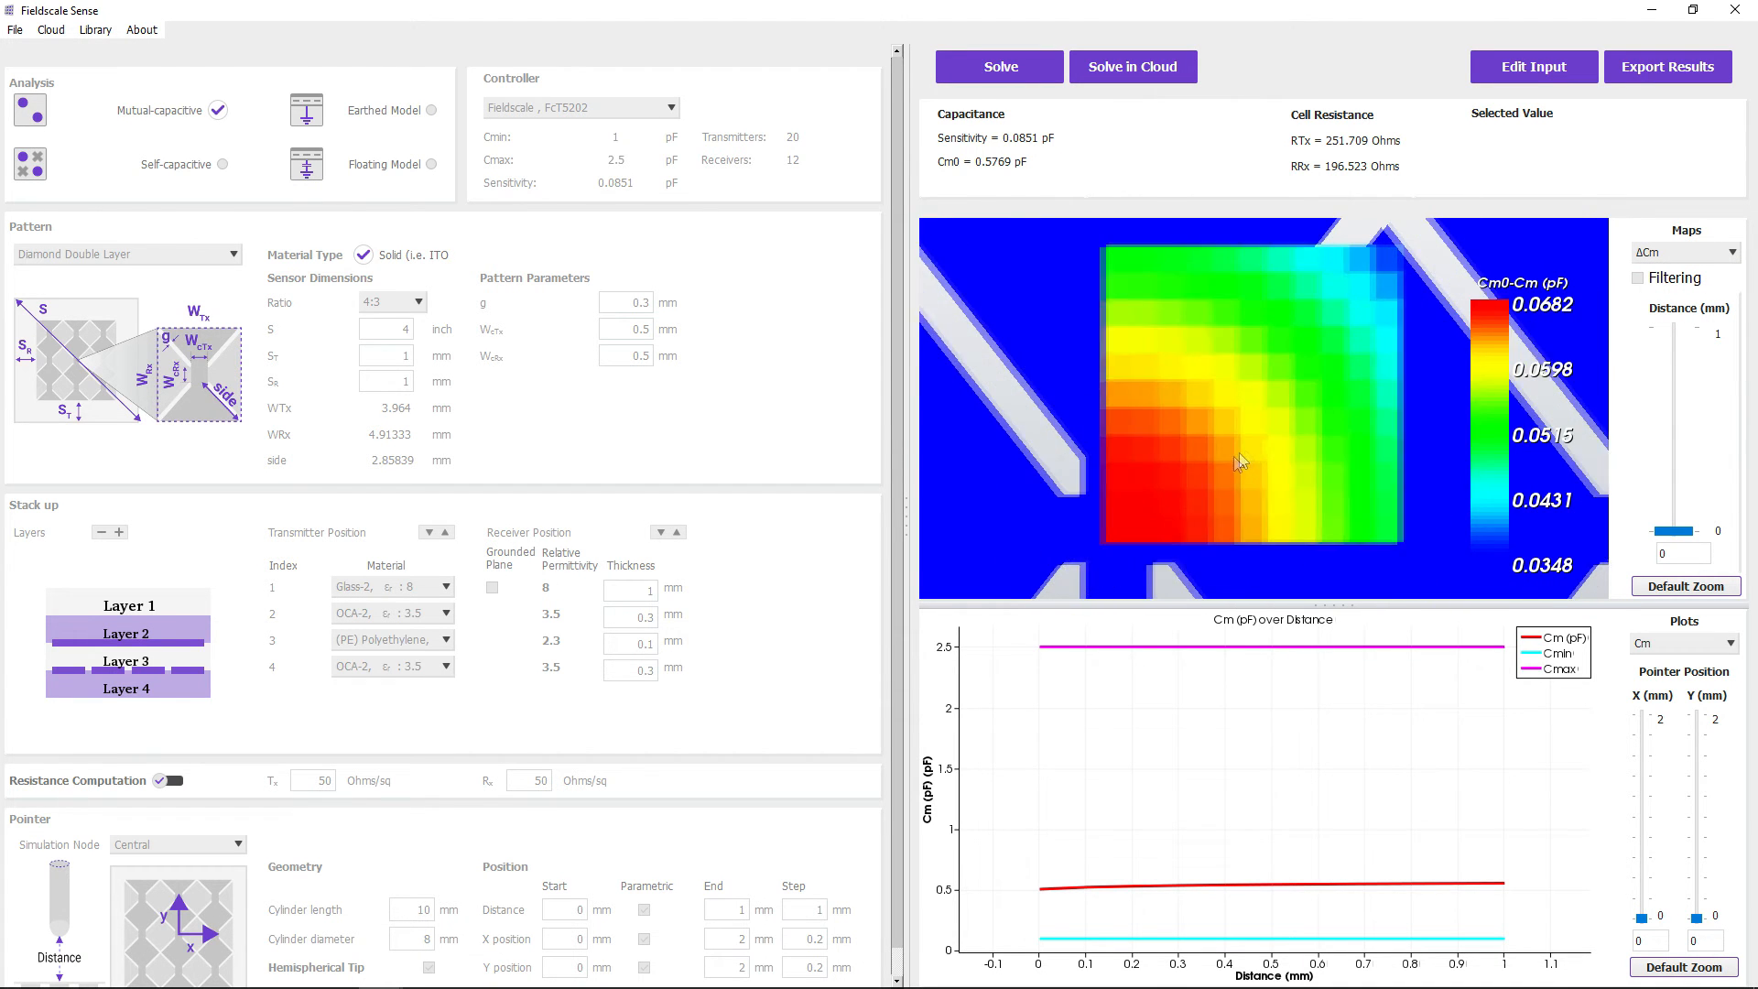
{"action": "left_click", "coordinate": [1179, 486]}
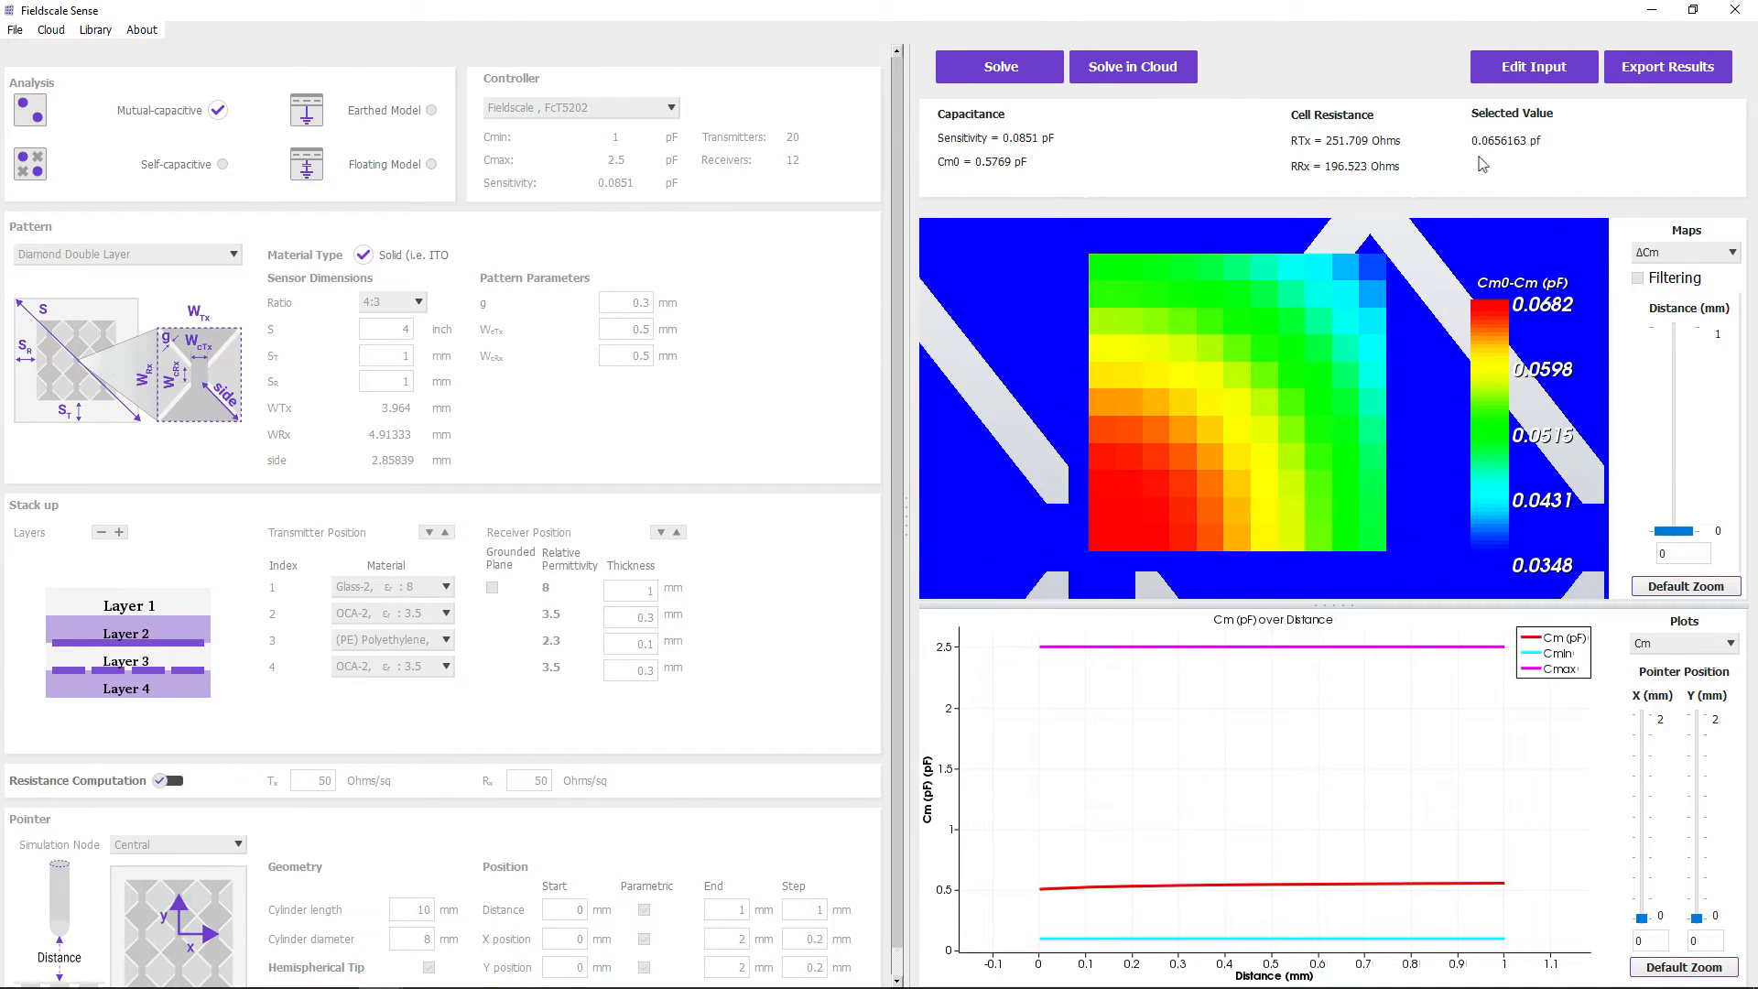
{"action": "scroll", "coordinate": [1307, 411], "scroll_direction": "down", "scroll_amount": 1}
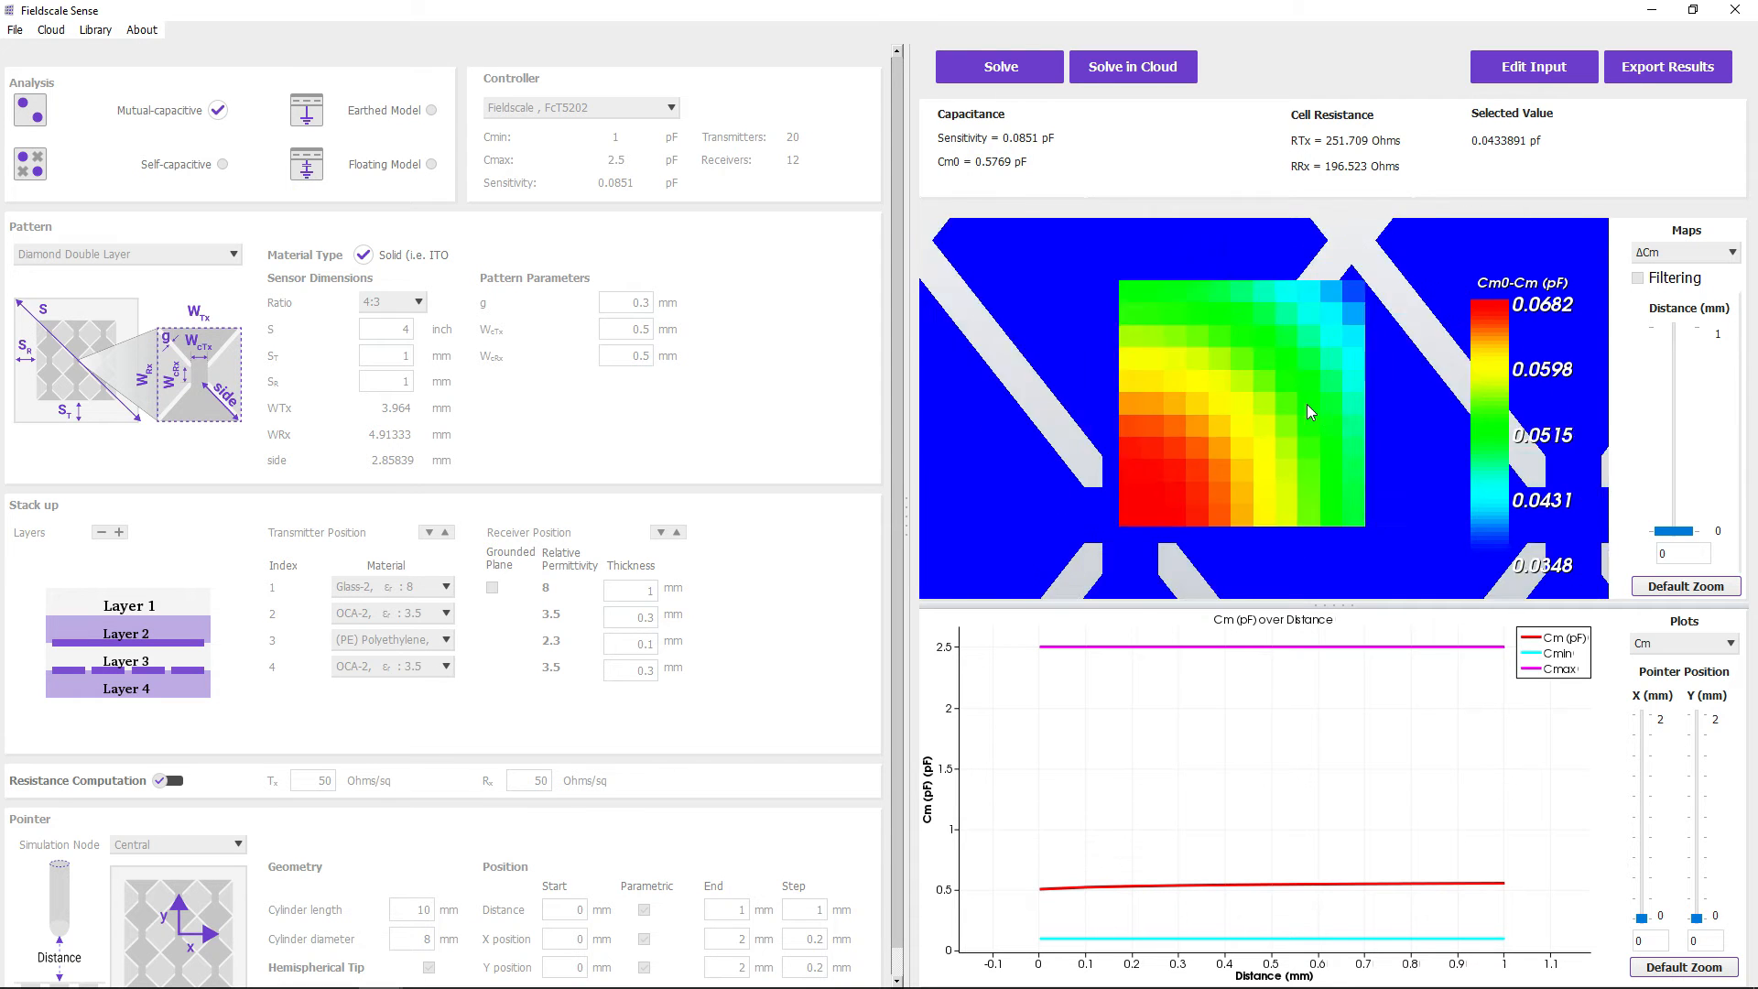
{"action": "scroll", "coordinate": [1305, 404], "scroll_direction": "down", "scroll_amount": 5}
{"action": "left_click", "coordinate": [1656, 590]}
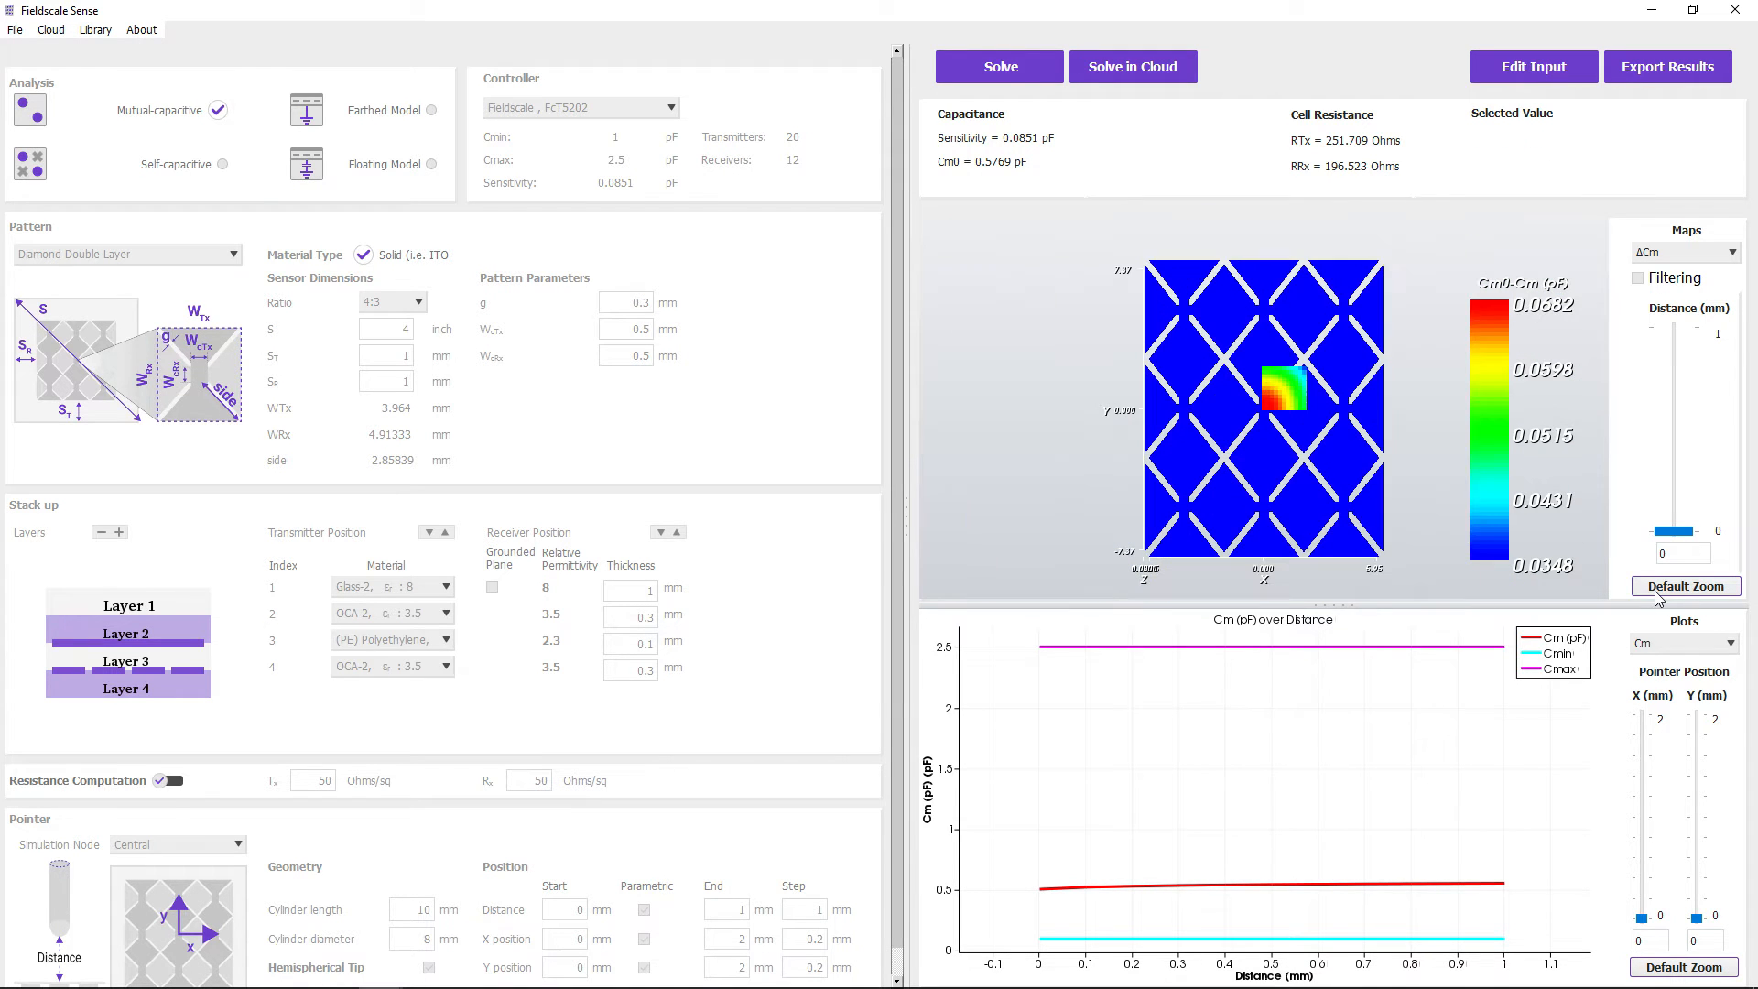
- Examine the Cm over Distance curve up close and return the plot to its full range
{"action": "scroll", "coordinate": [1075, 706], "scroll_direction": "up", "scroll_amount": 1}
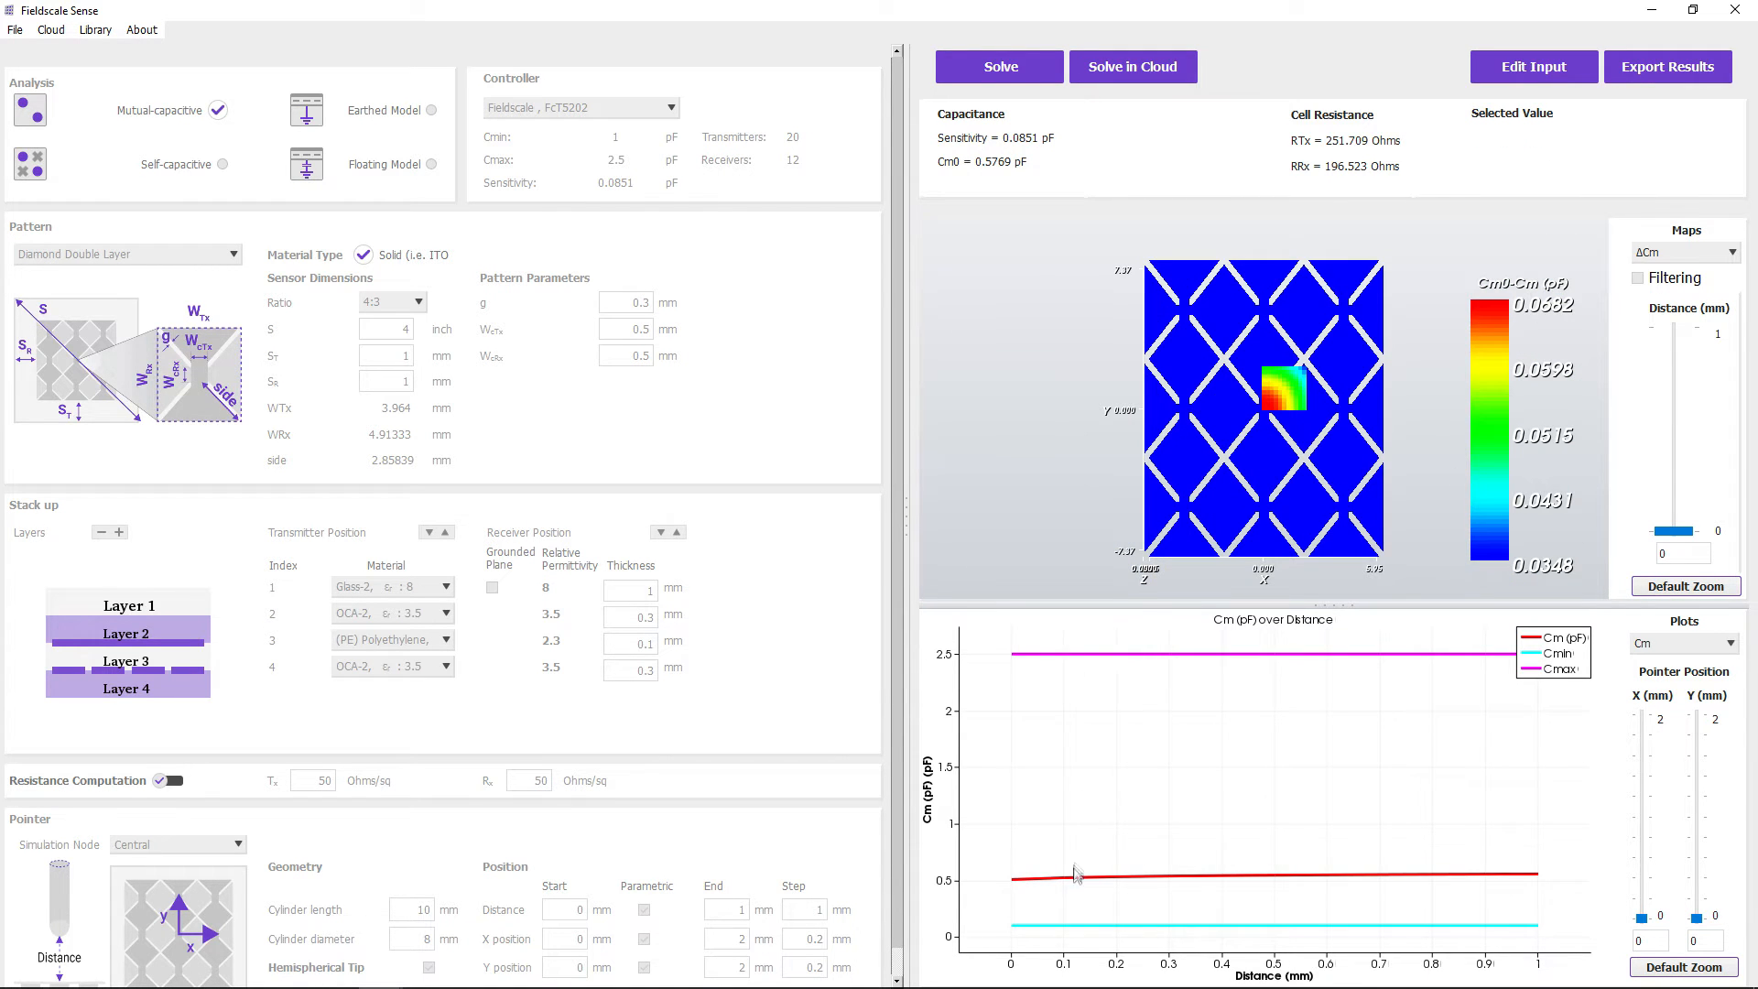
{"action": "left_click_drag", "start_coordinate": [1000, 854], "coordinate": [1557, 909]}
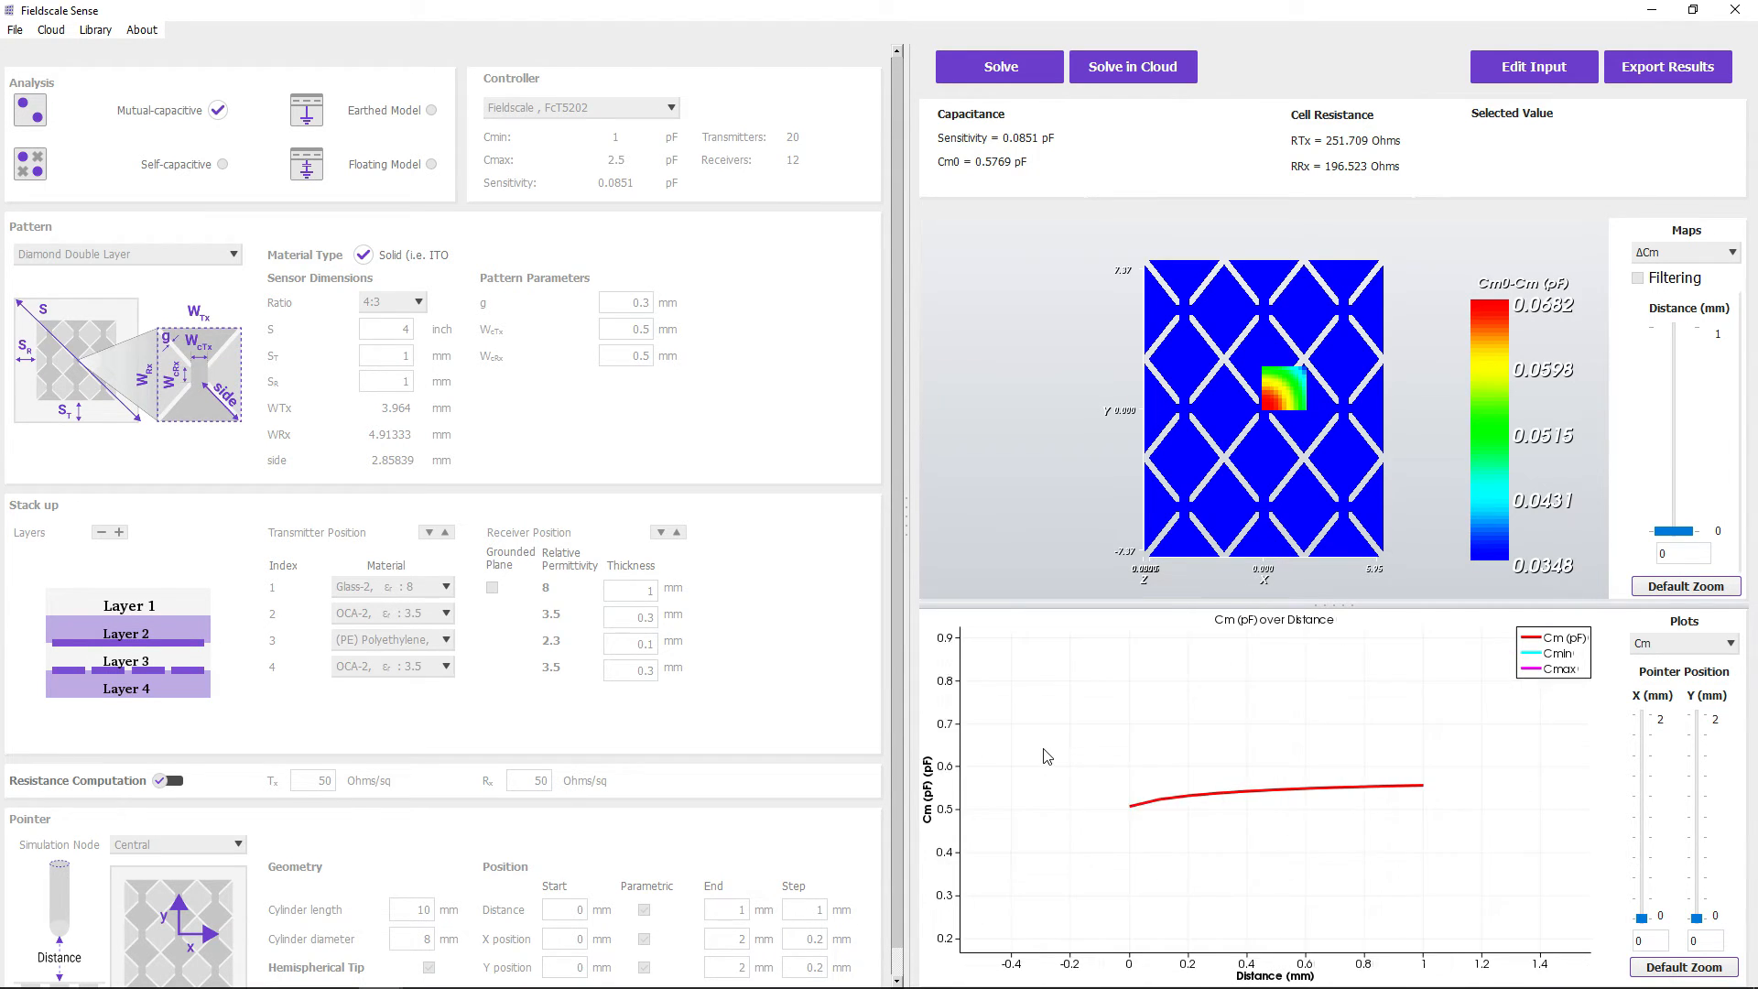
{"action": "scroll", "coordinate": [1150, 757], "scroll_direction": "down", "scroll_amount": 9}
{"action": "left_click_drag", "start_coordinate": [1247, 641], "coordinate": [1311, 828]}
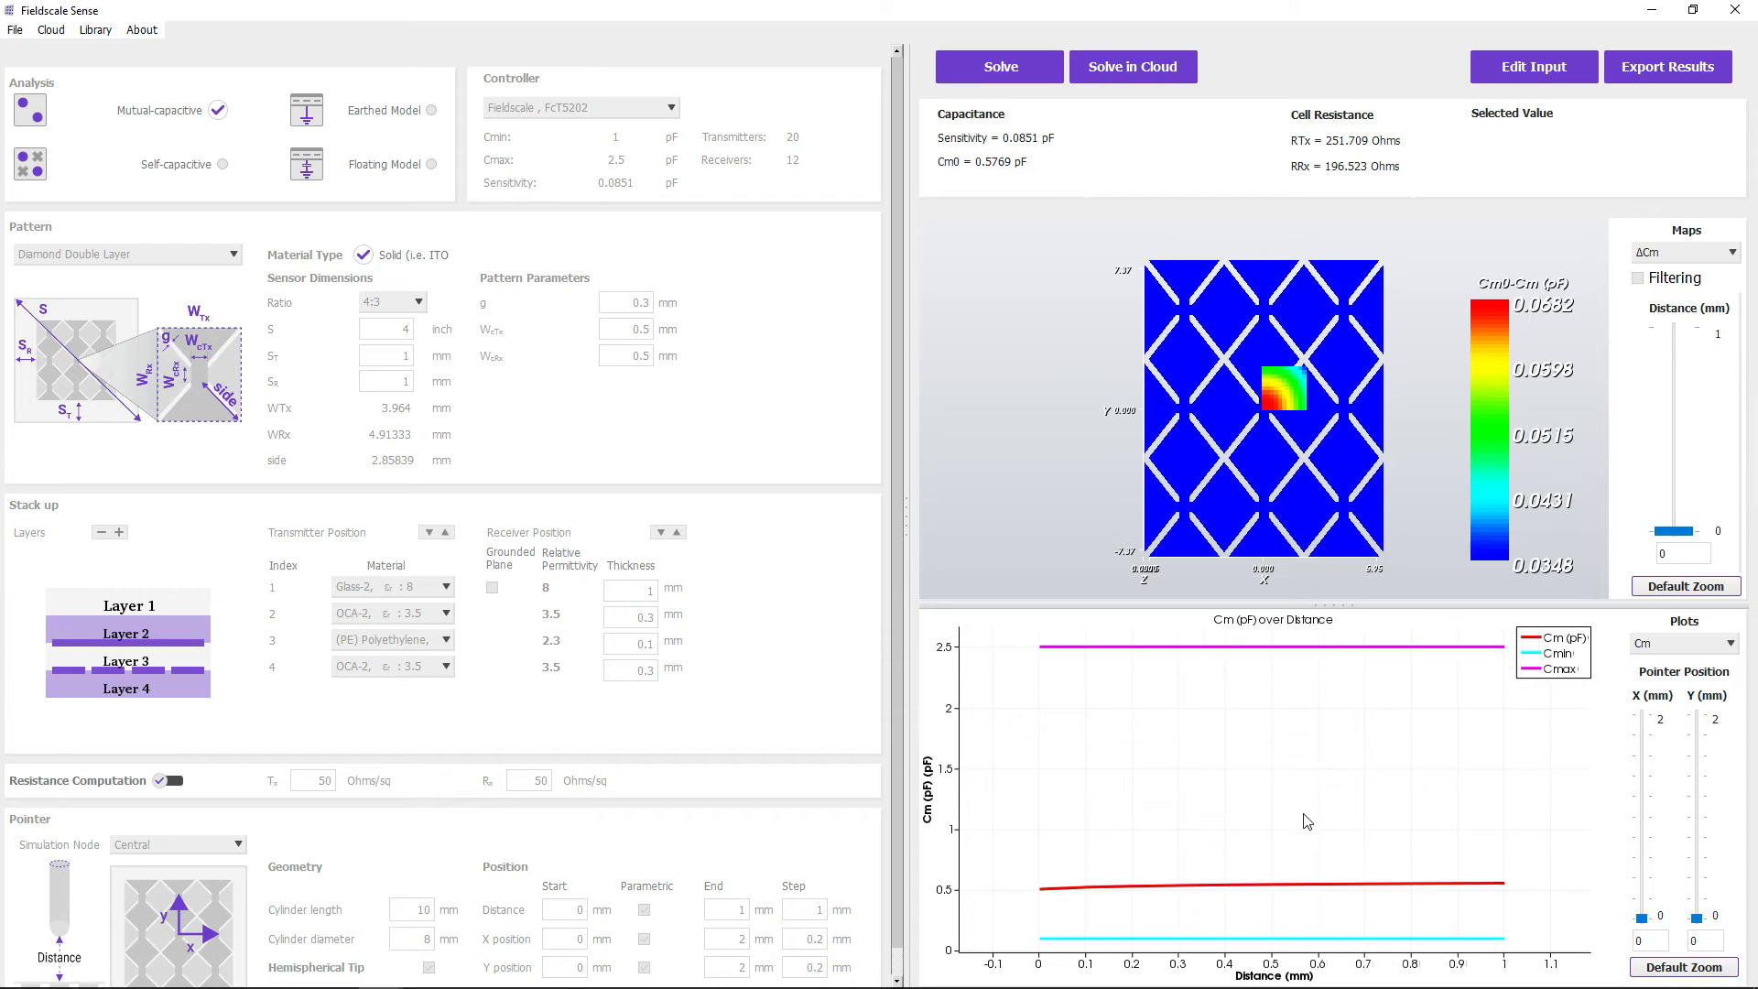
- Export the current view of the results as a PDF report
{"action": "left_click", "coordinate": [1672, 76]}
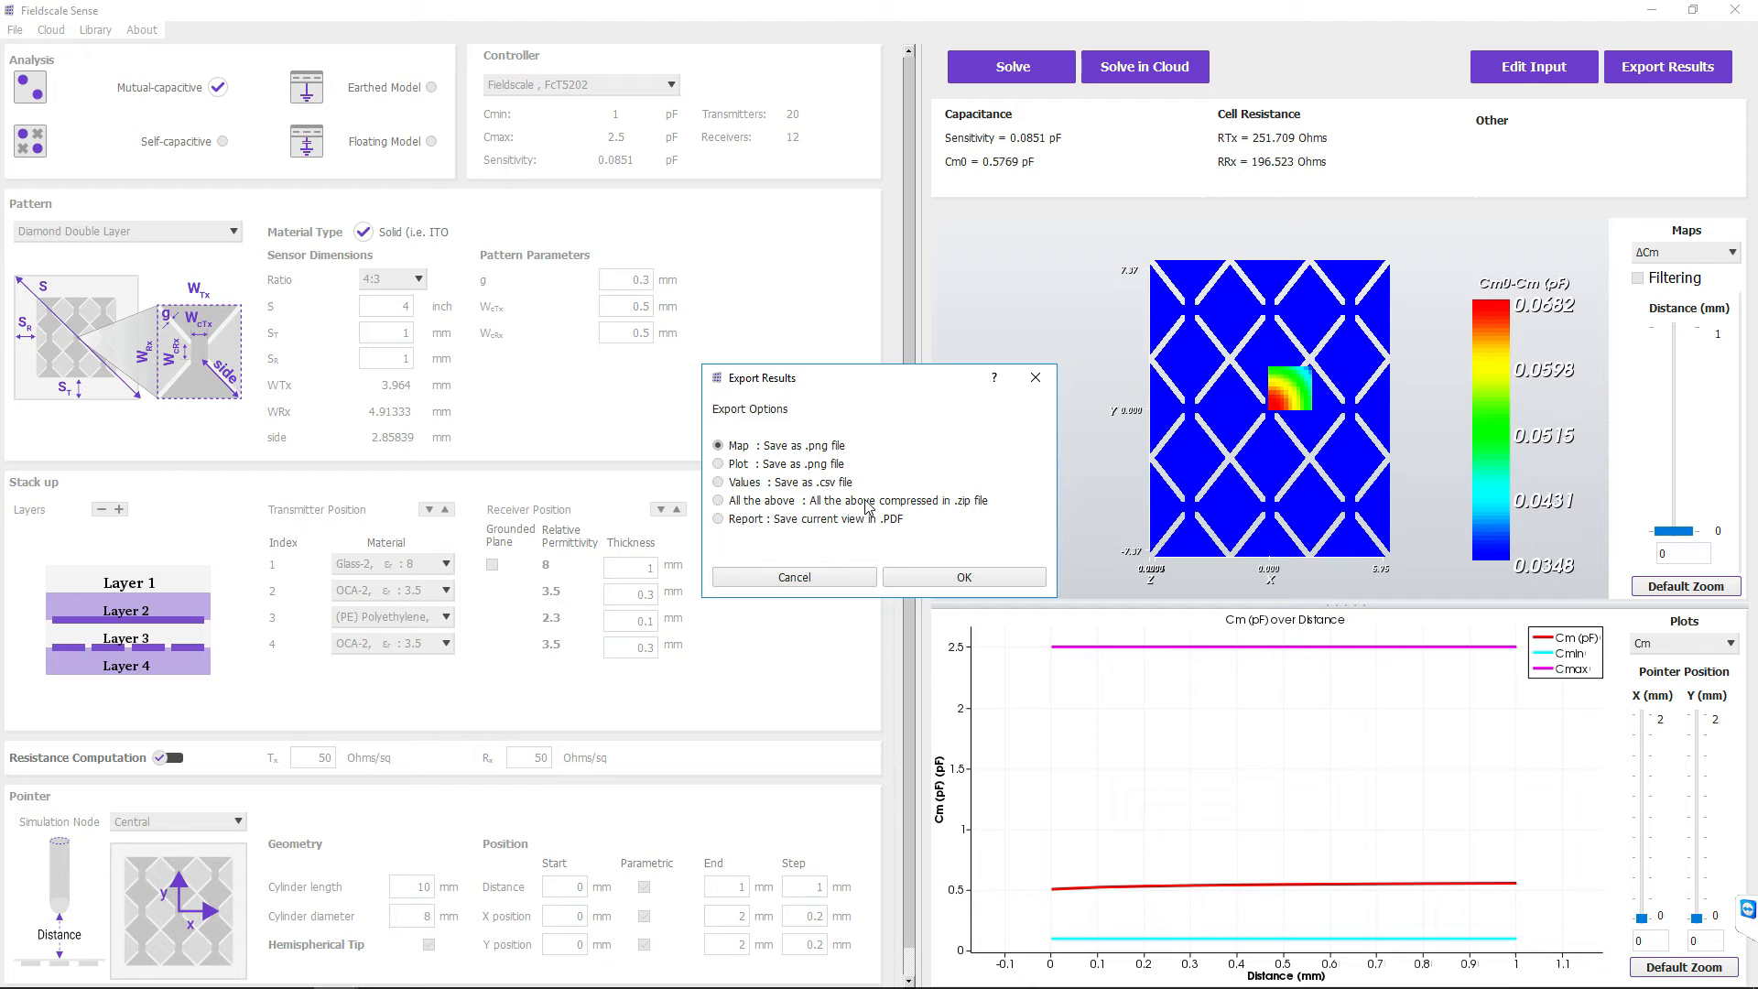
{"action": "left_click", "coordinate": [911, 578]}
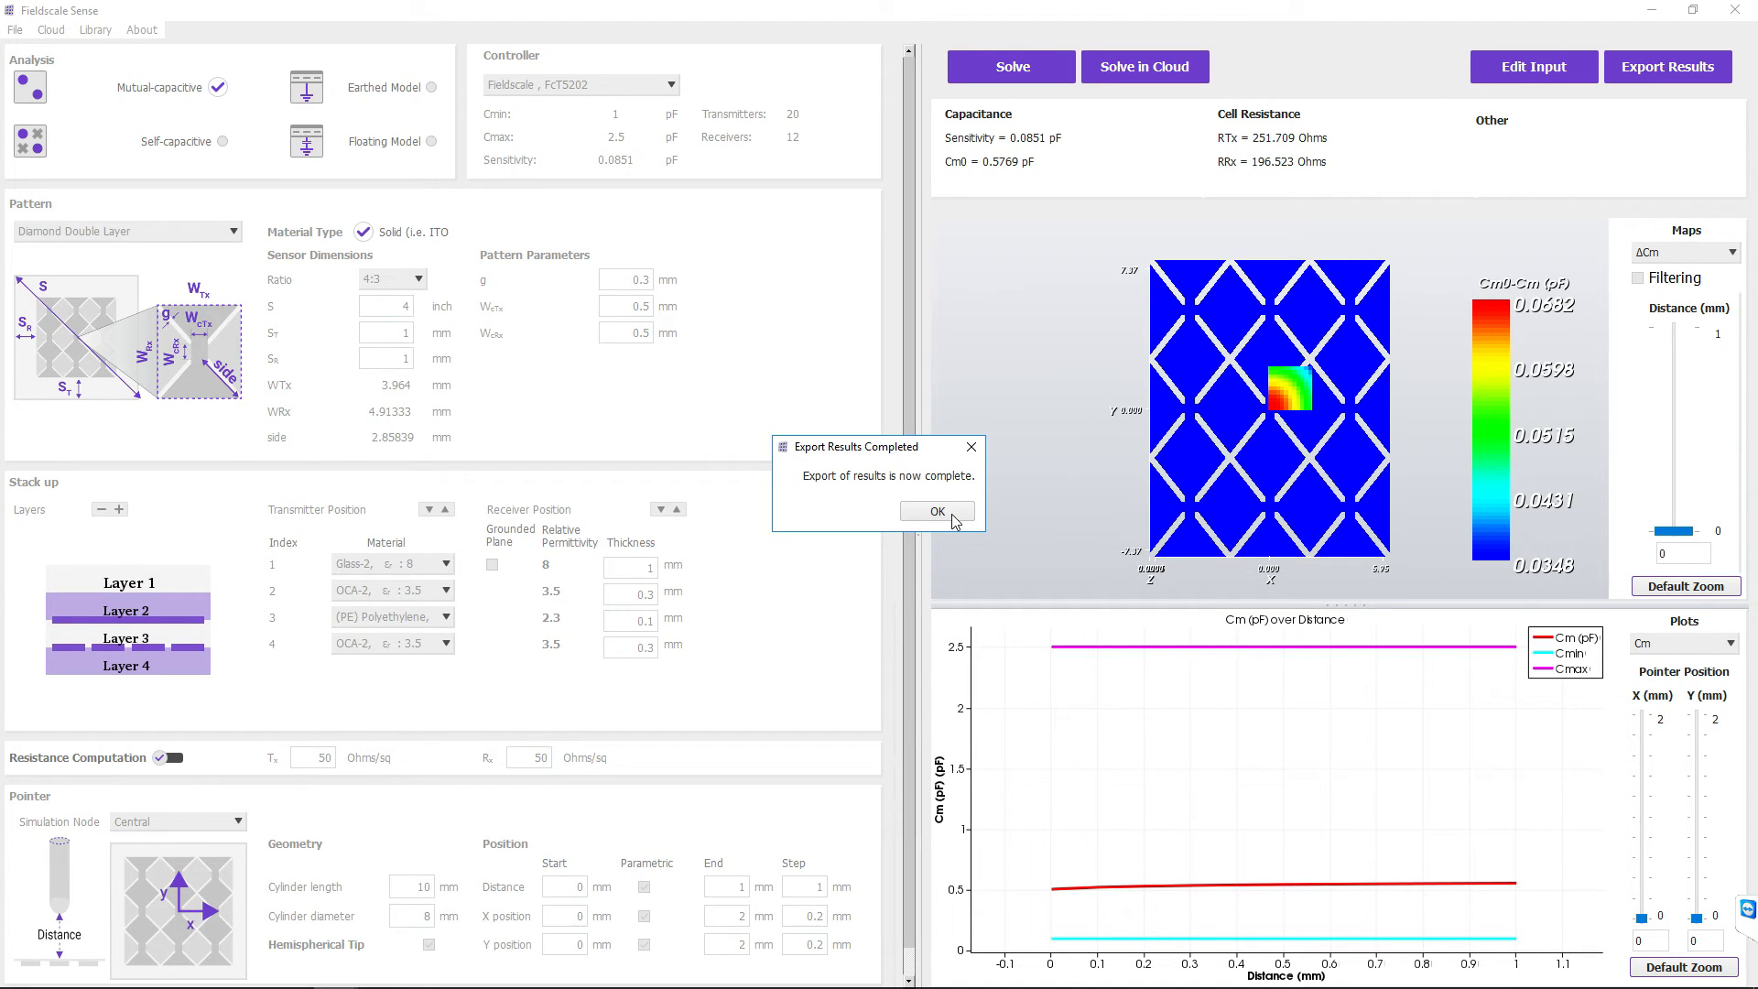